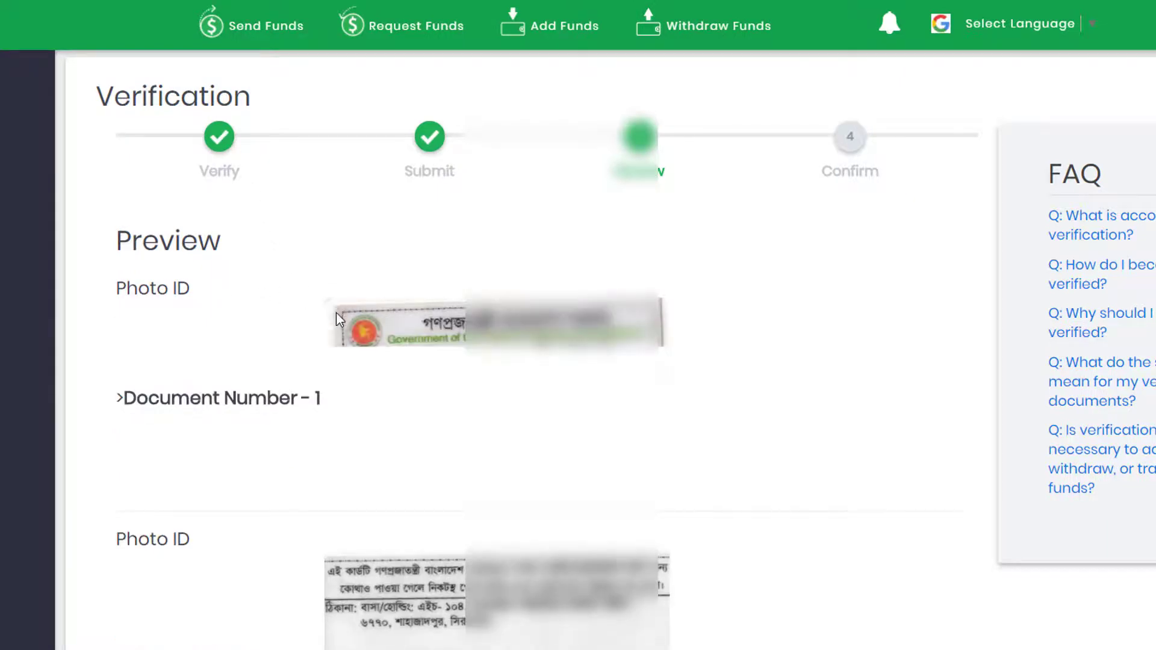
- Review the photo ID and self-portrait previews, and submit the documents for account verification
scroll(344, 331, "down", 2)
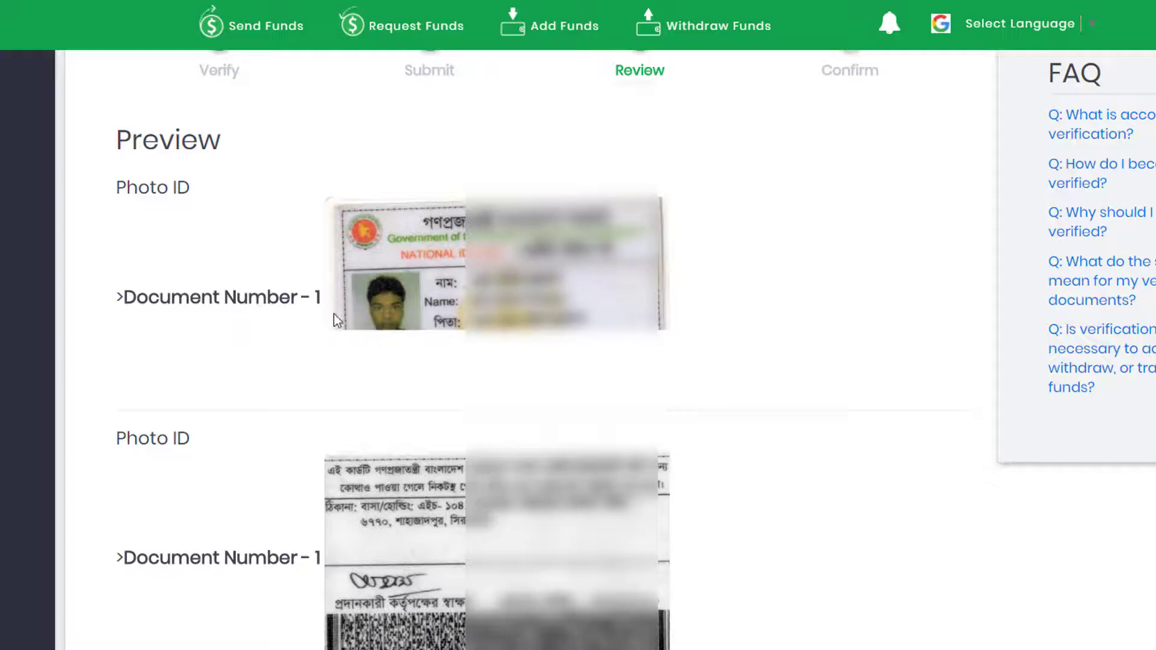
scroll(362, 337, "down", 2)
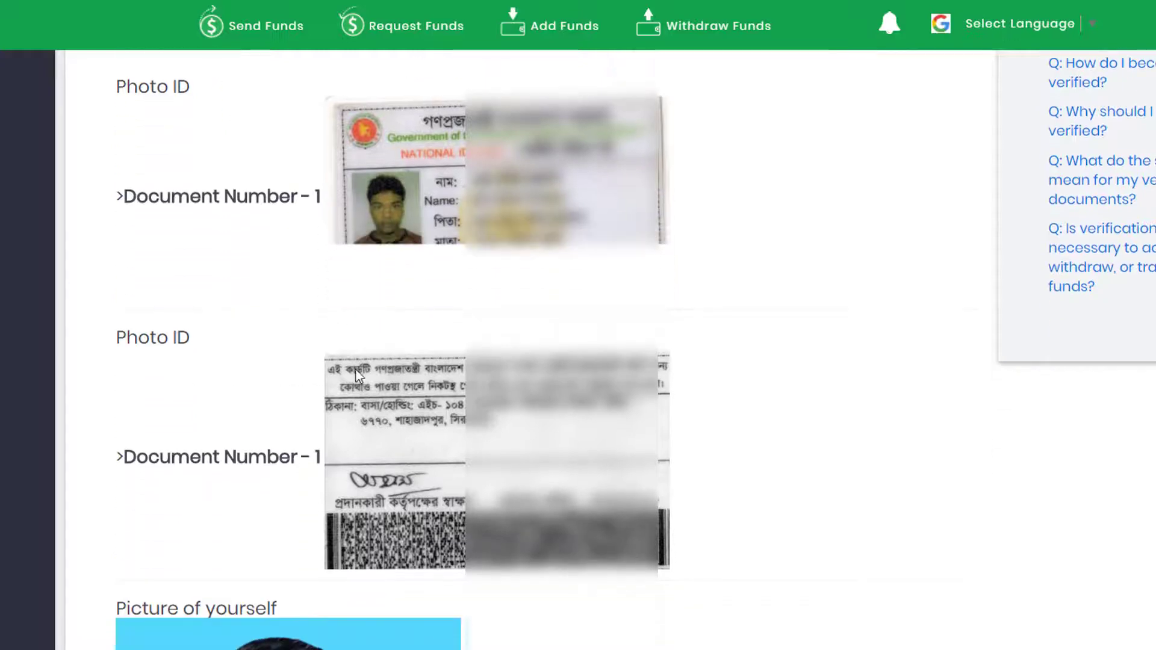
scroll(319, 415, "down", 4)
scroll(265, 412, "down", 6)
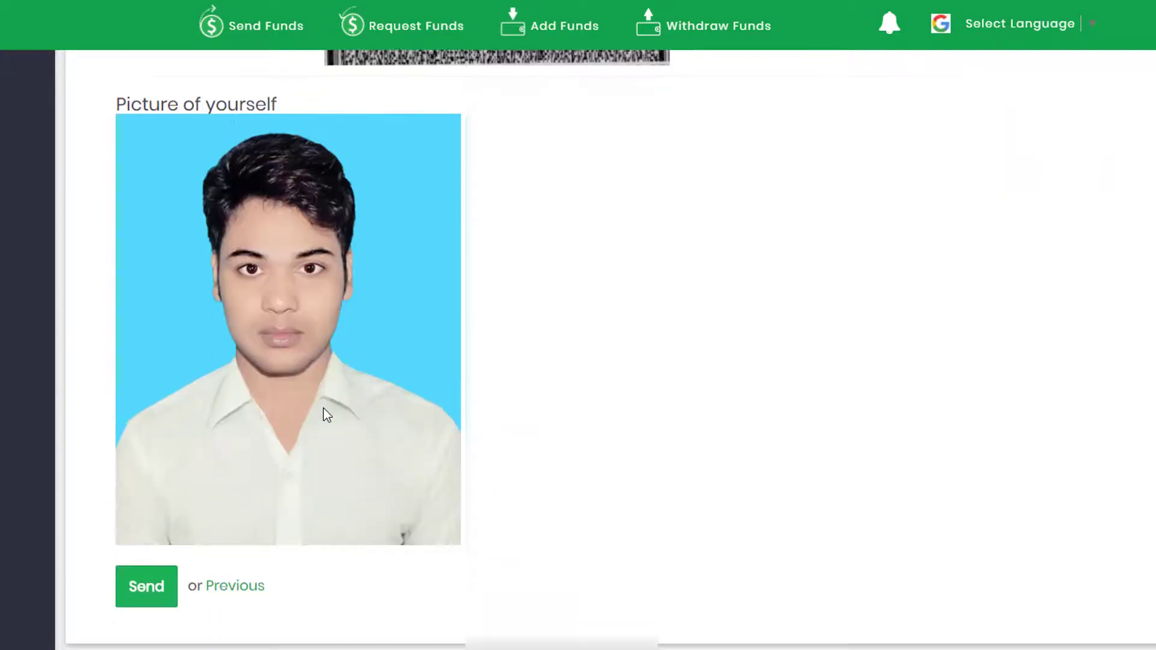
scroll(402, 373, "up", 14)
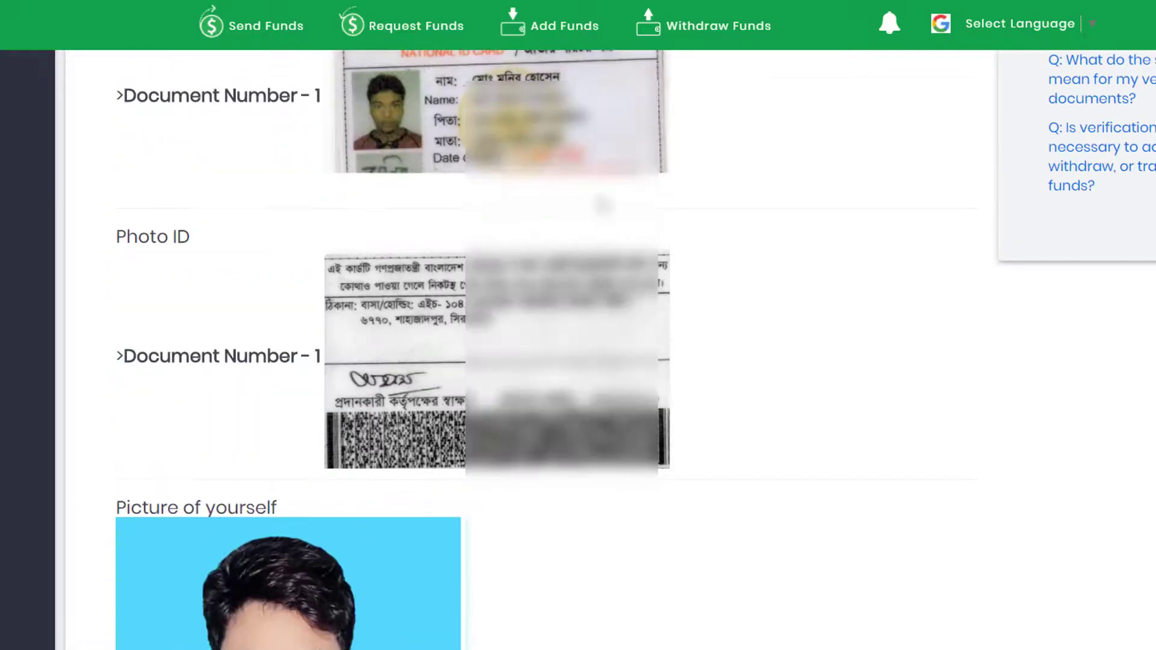
scroll(331, 471, "down", 12)
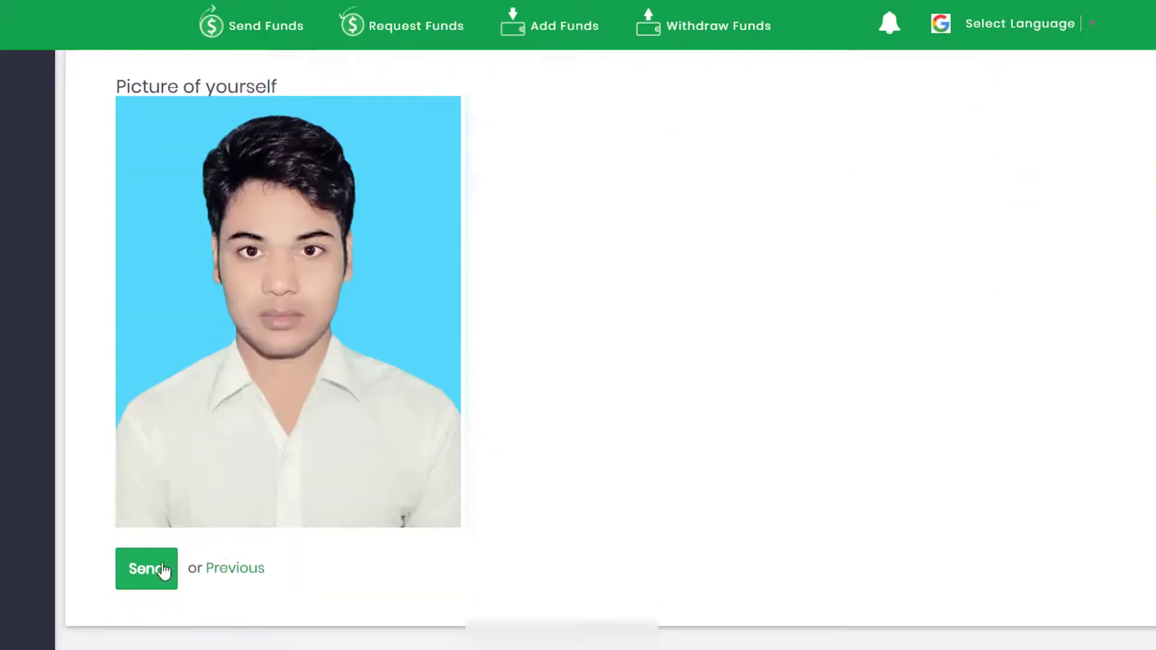
left_click(150, 581)
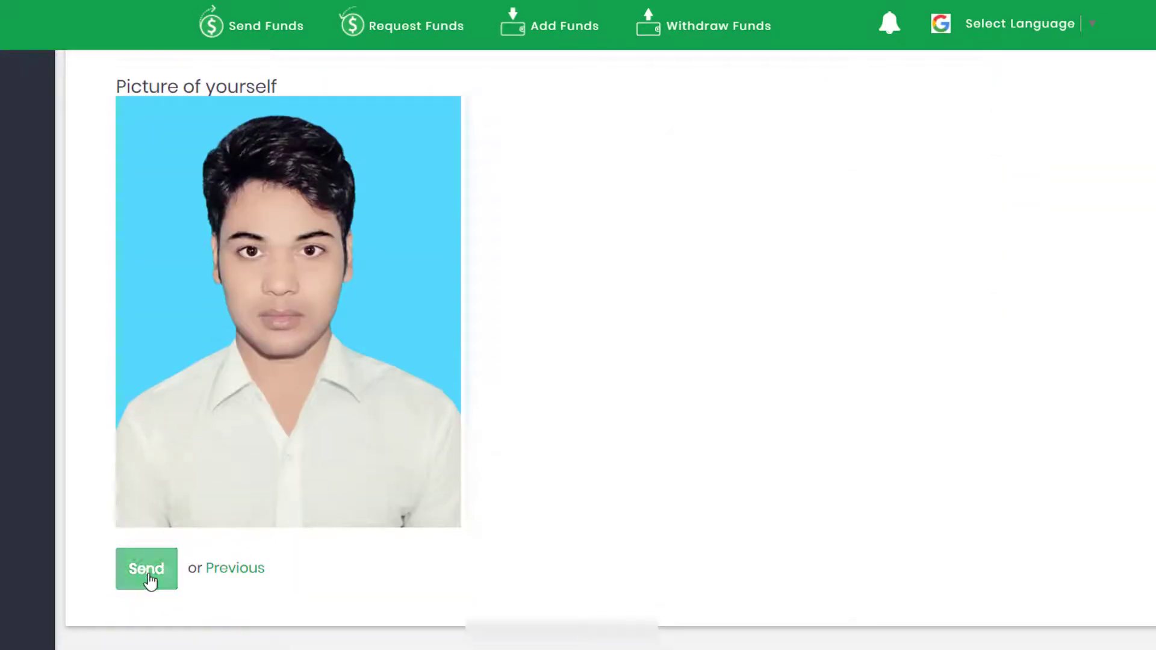
scroll(235, 548, "up", 8)
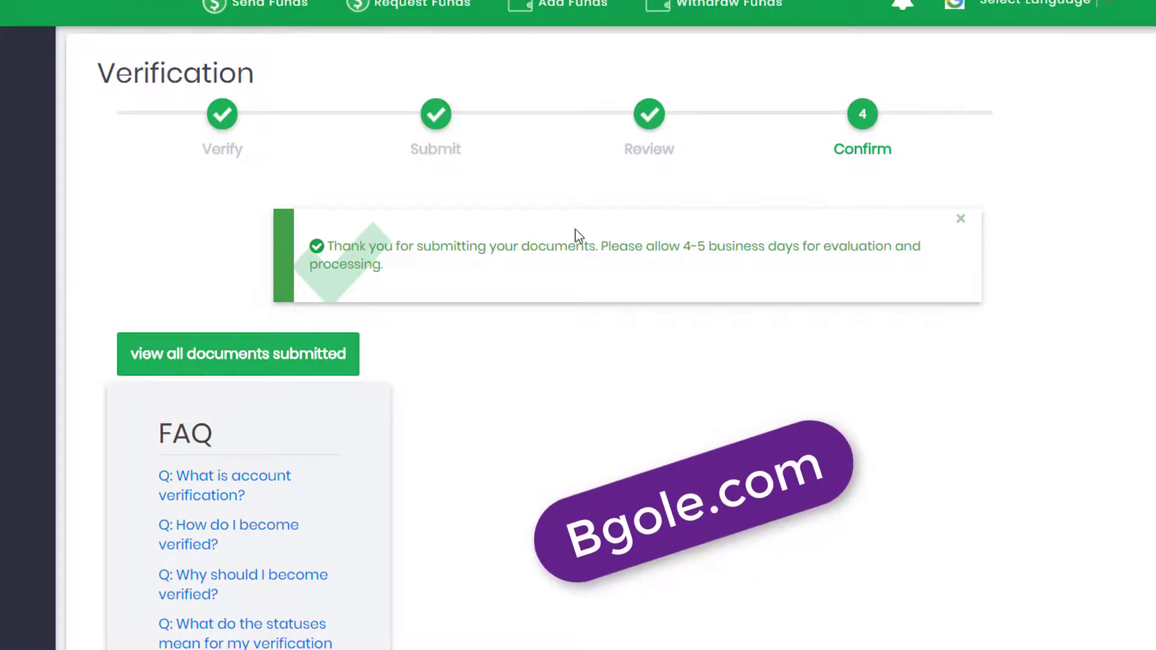
- Return to the account home page and look over the pending next steps and the Payza balance
scroll(271, 348, "down", 4)
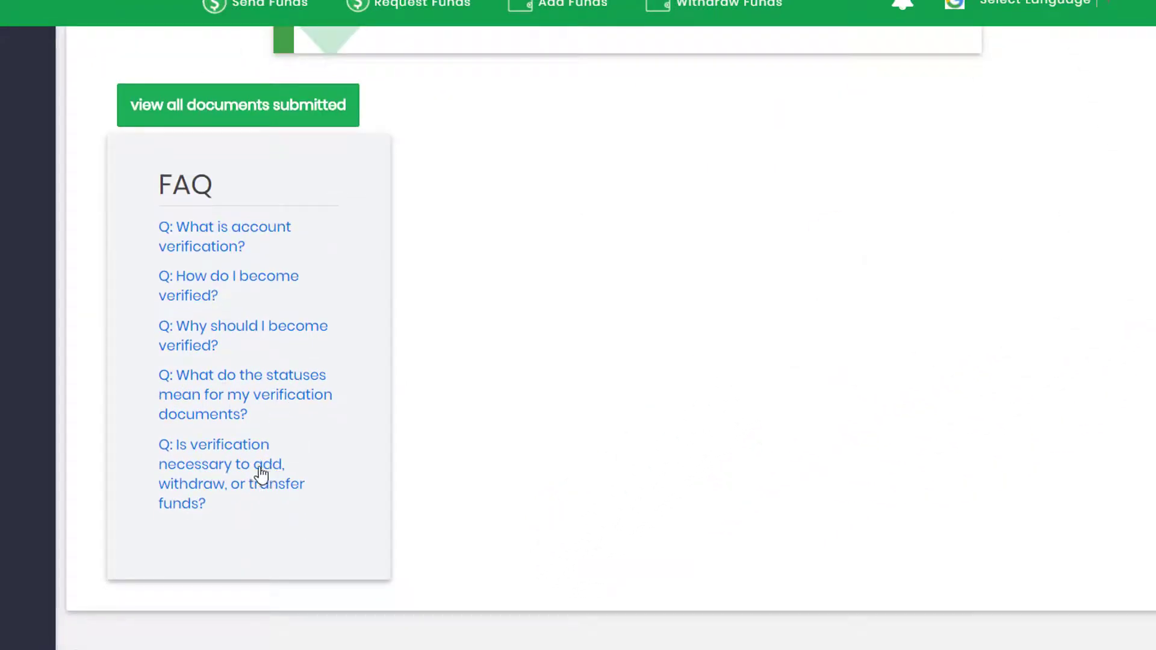
scroll(363, 277, "up", 4)
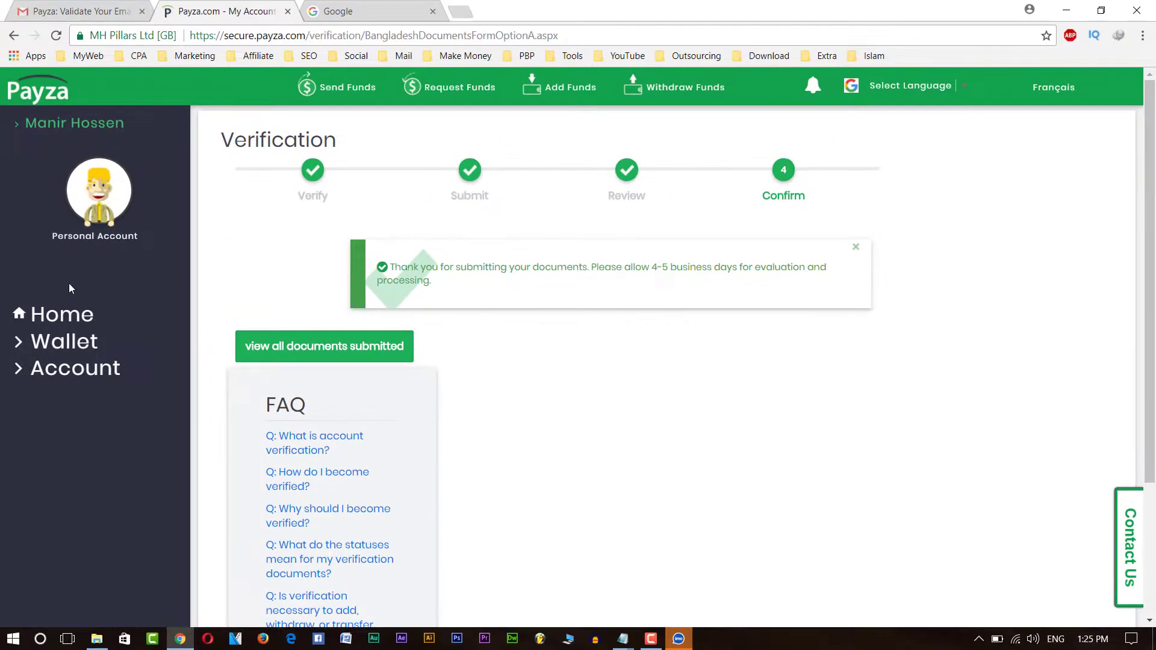
left_click_drag(183, 256, 155, 283)
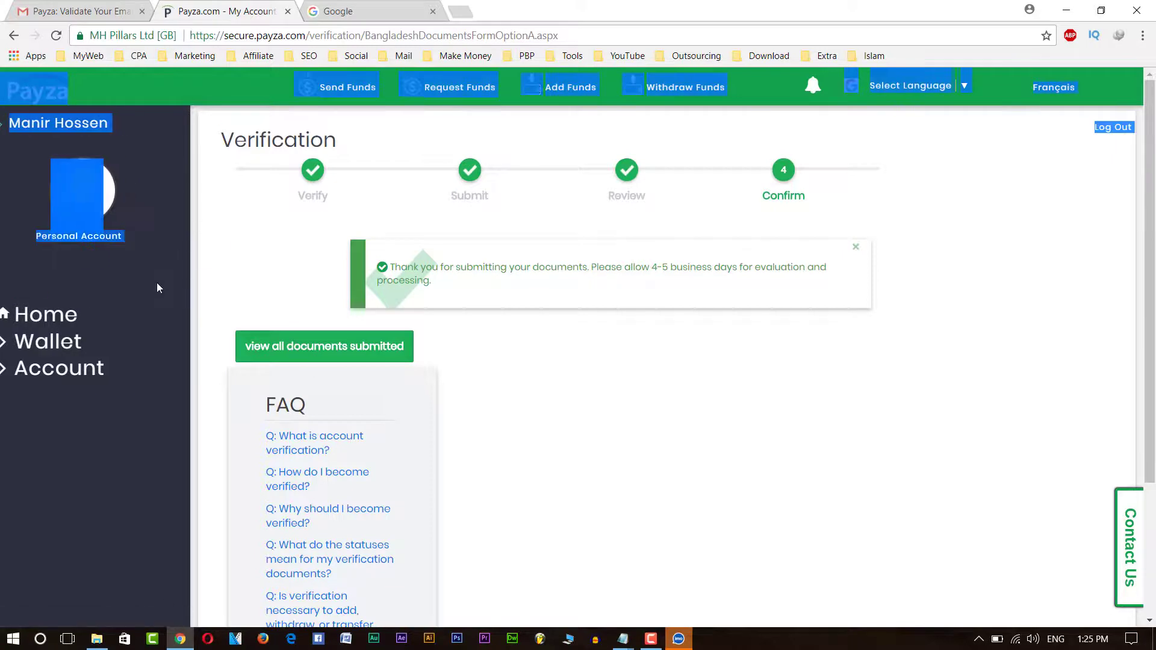
left_click(61, 313)
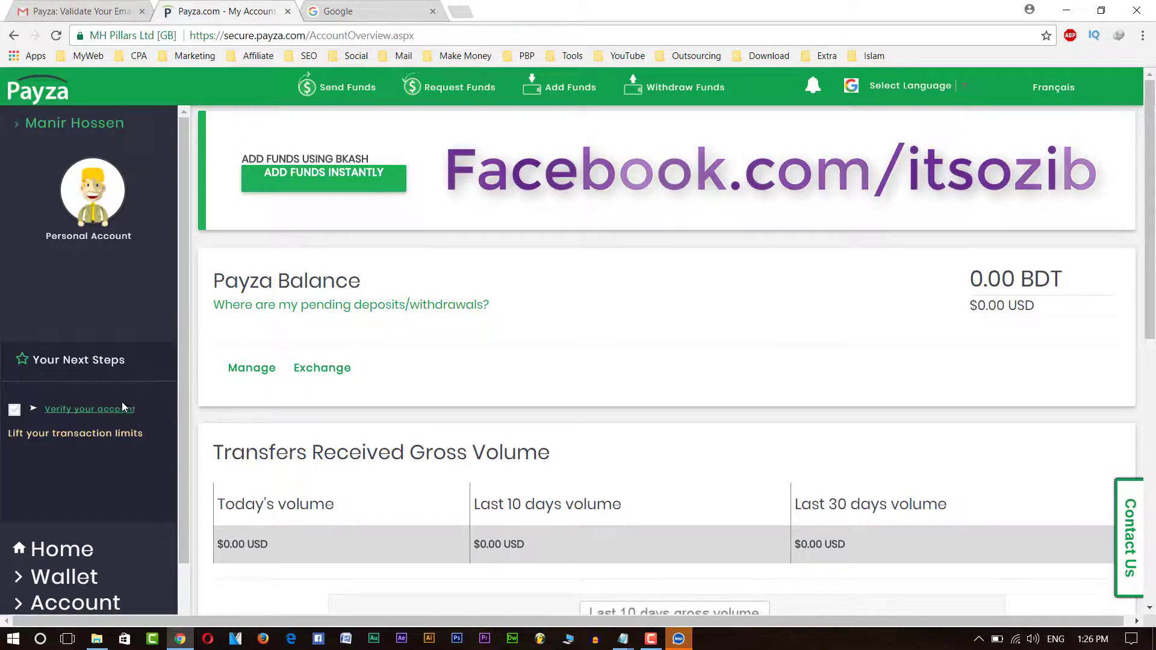
scroll(124, 409, "down", 1)
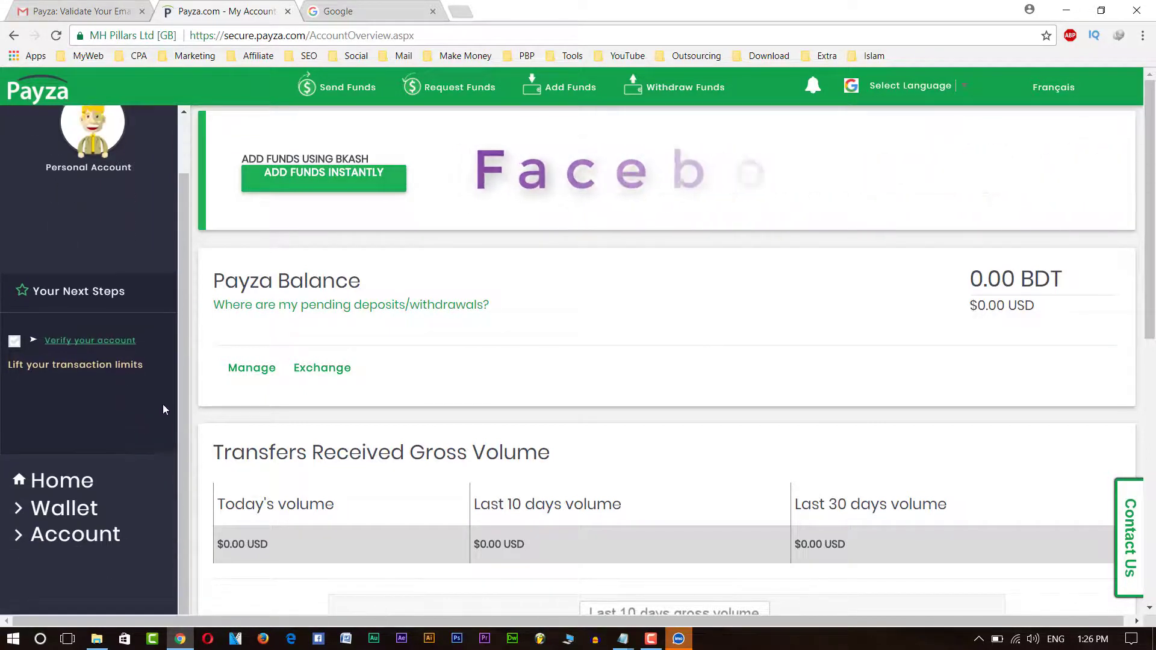
scroll(165, 408, "up", 1)
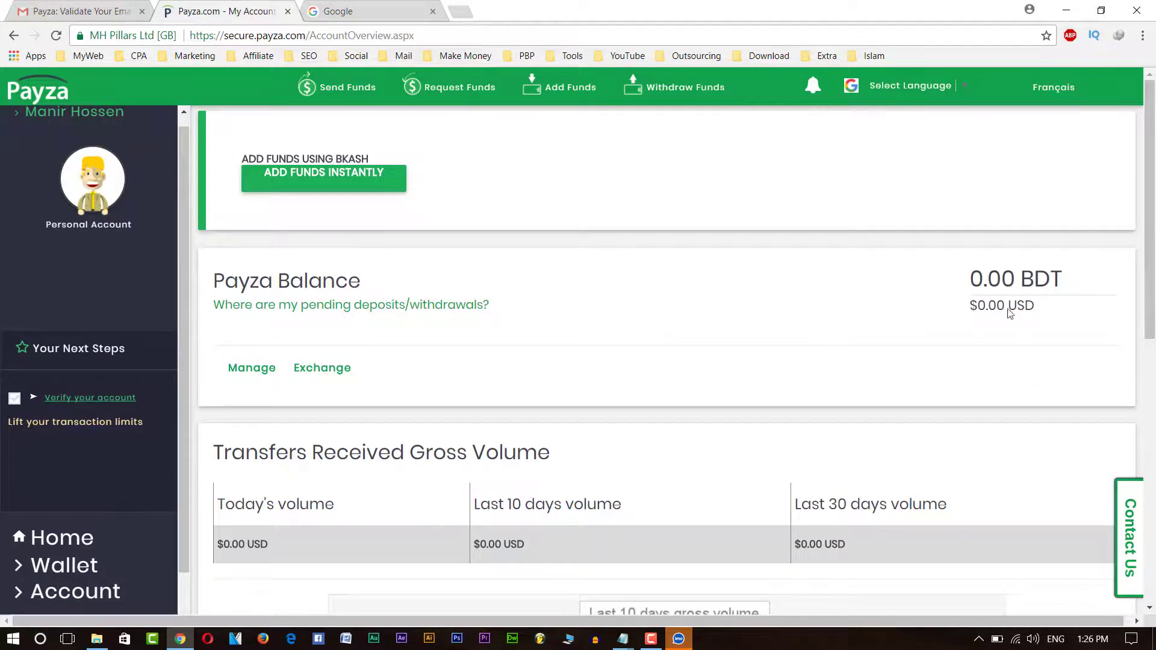
mouse_move(1010, 313)
left_mouse_down()
mouse_move(1023, 283)
mouse_move(1020, 299)
left_mouse_up()
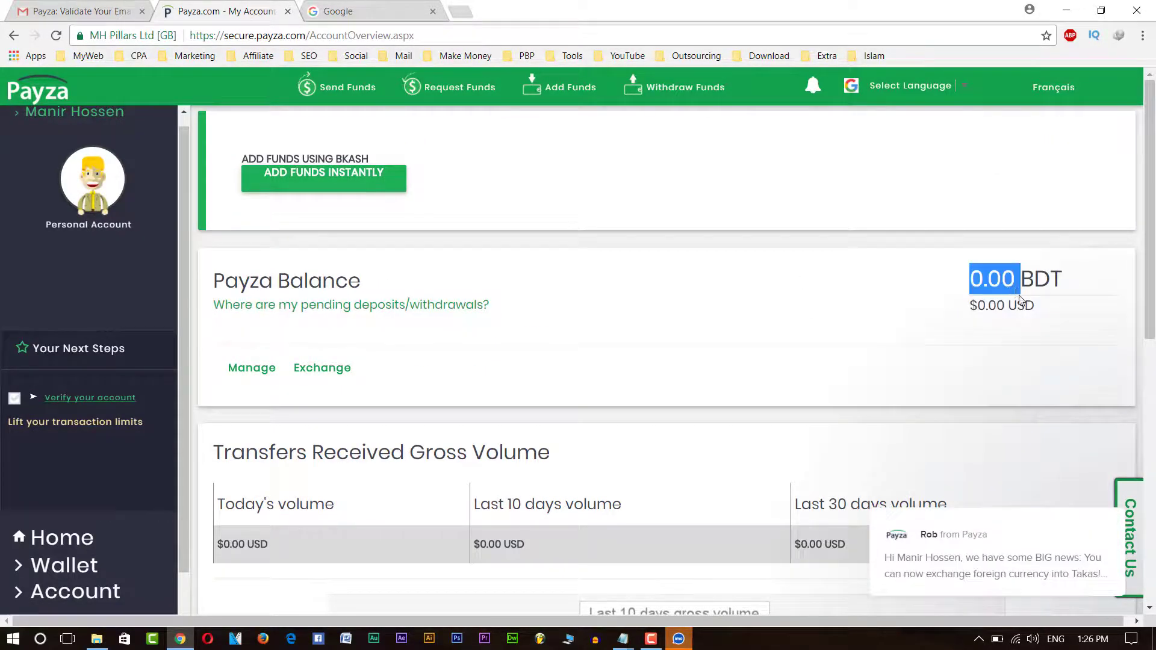
left_click(1020, 300)
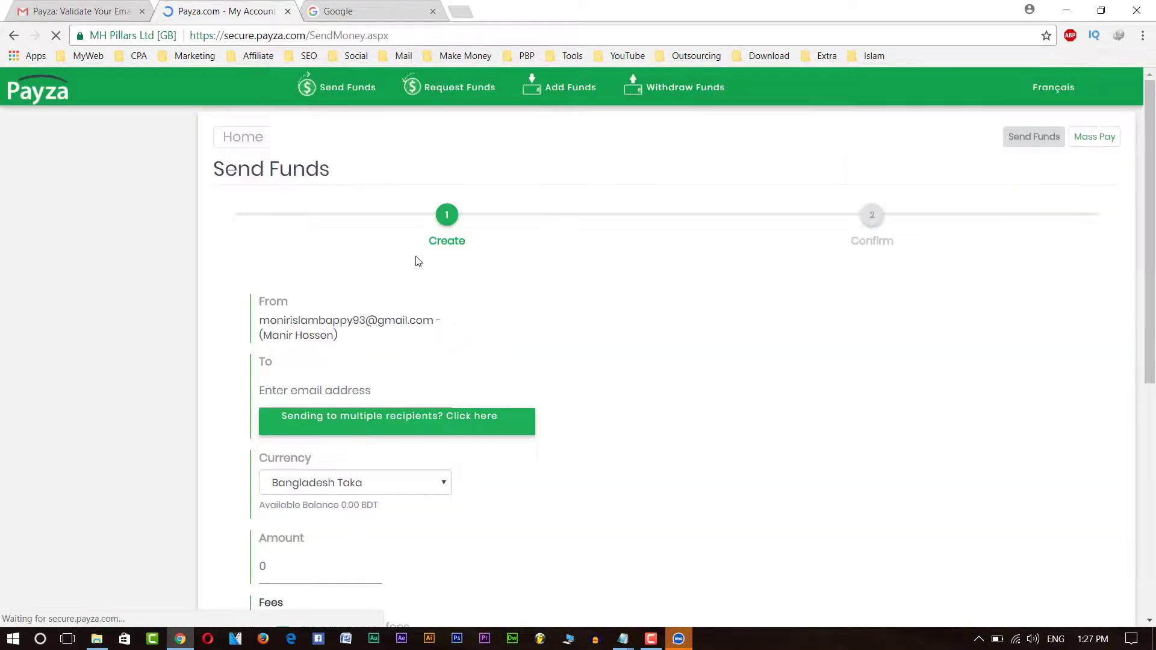
- Open the Send Funds form and place the cursor in the recipient's email field
scroll(380, 312, "down", 3)
scroll(445, 328, "down", 1)
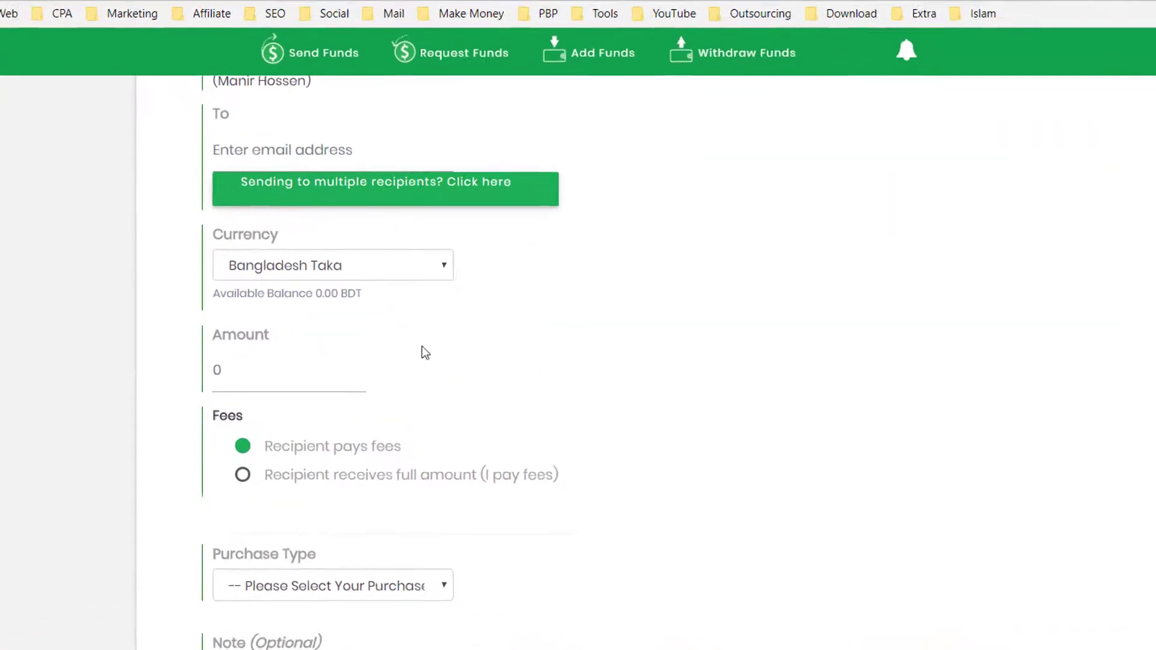
scroll(425, 352, "up", 2)
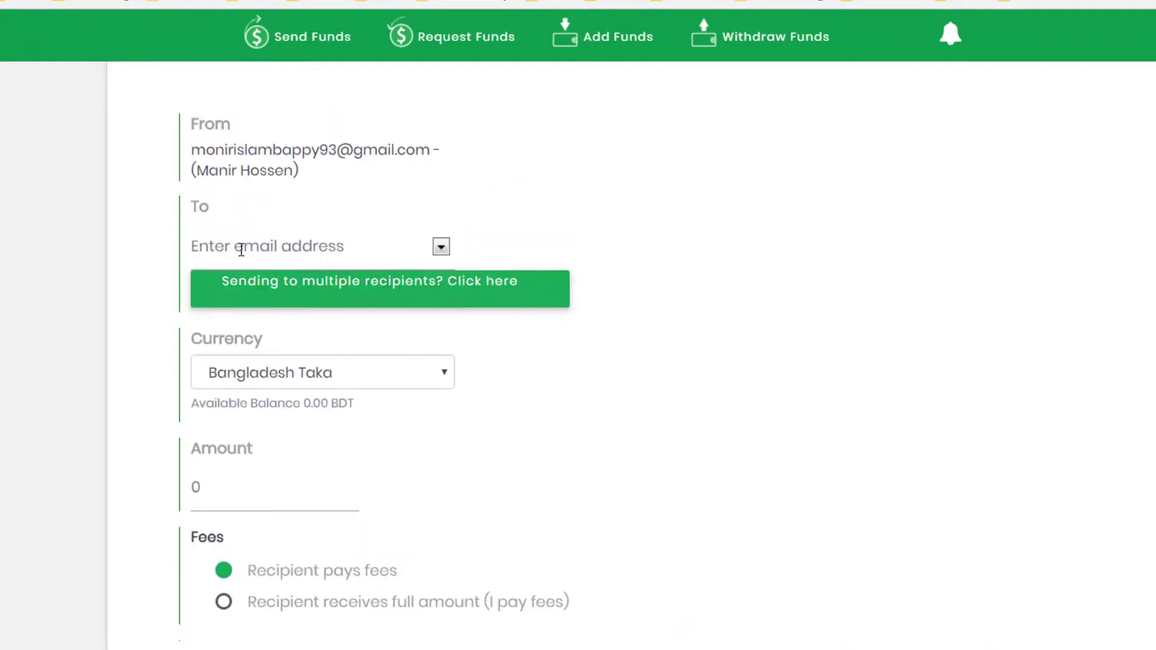
left_click(244, 250)
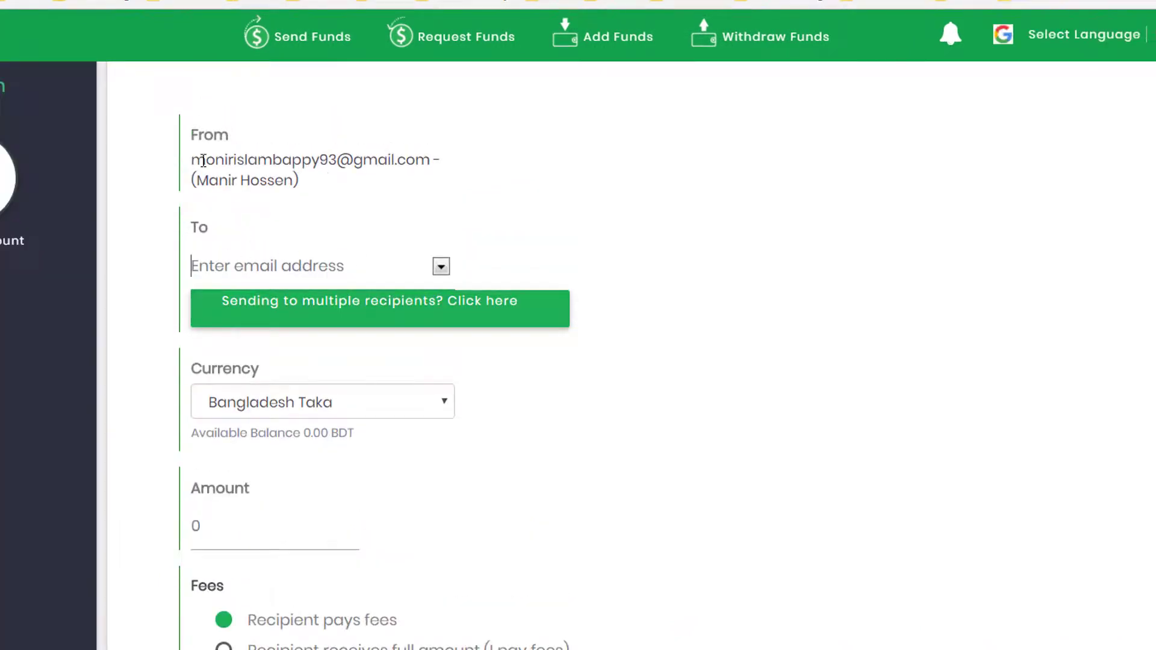
left_click_drag(204, 161, 302, 253)
left_click(288, 265)
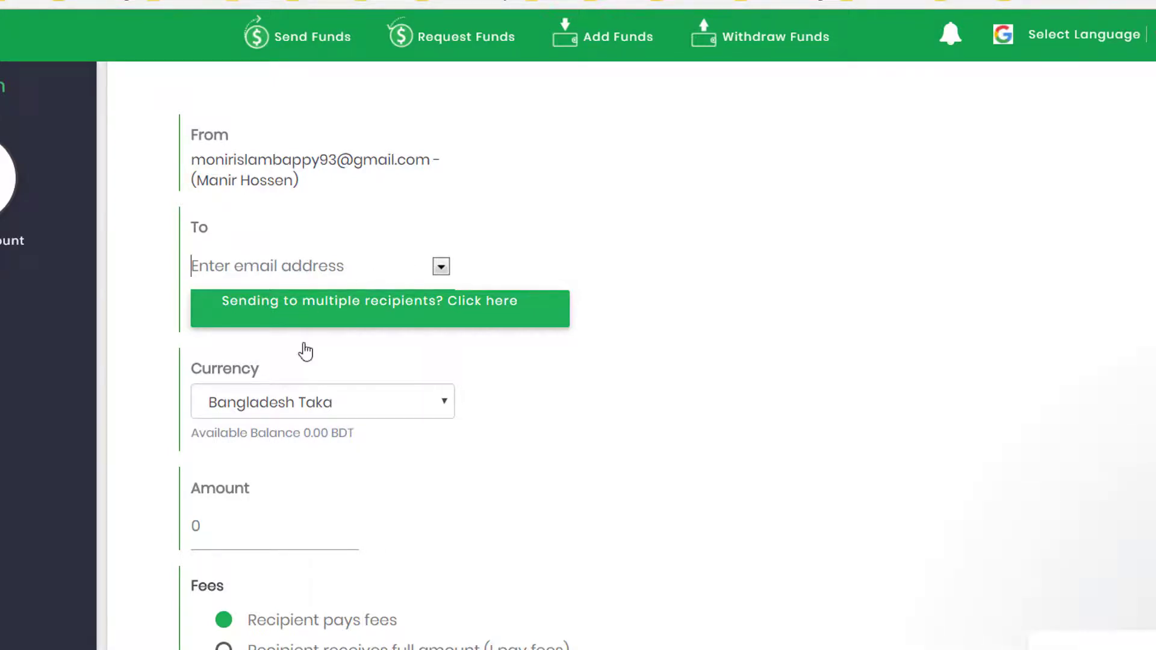
- Set the transfer currency to U.S. Dollars and place the cursor in the amount field
left_click(299, 413)
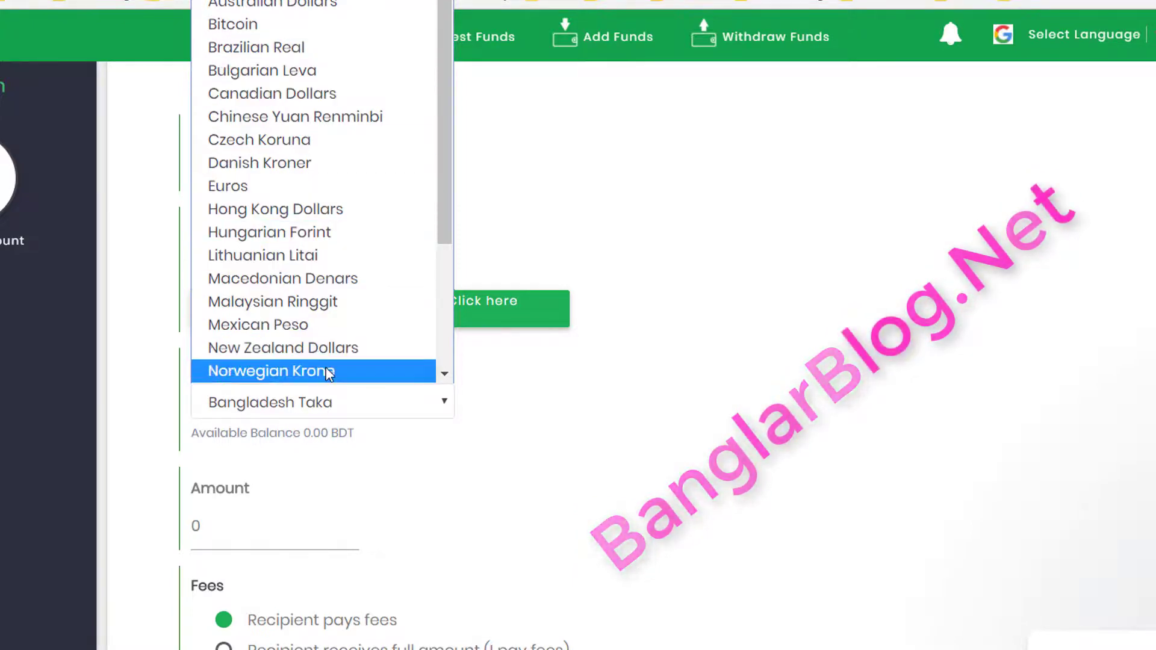
left_click(271, 6)
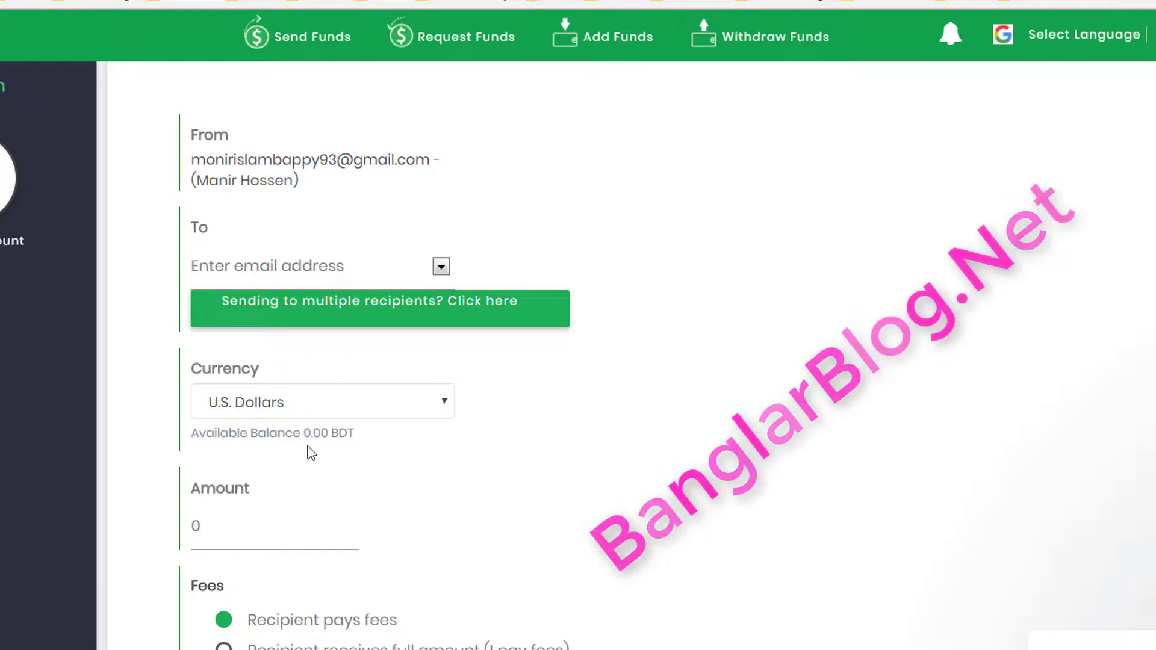
left_click(298, 409)
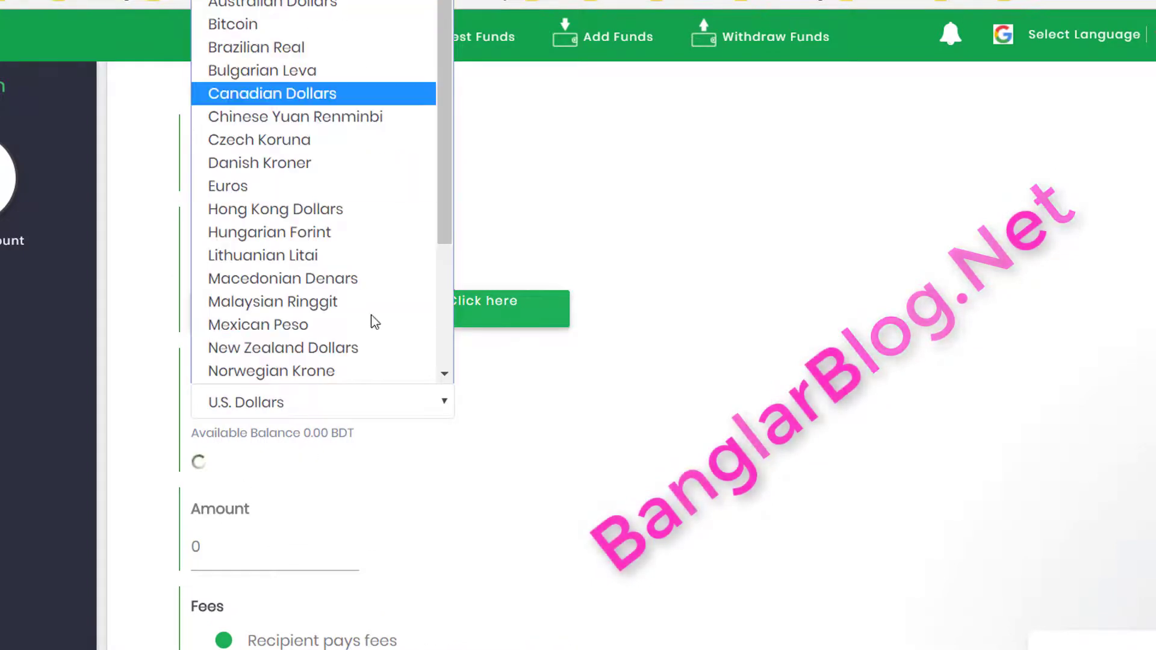
left_click(386, 559)
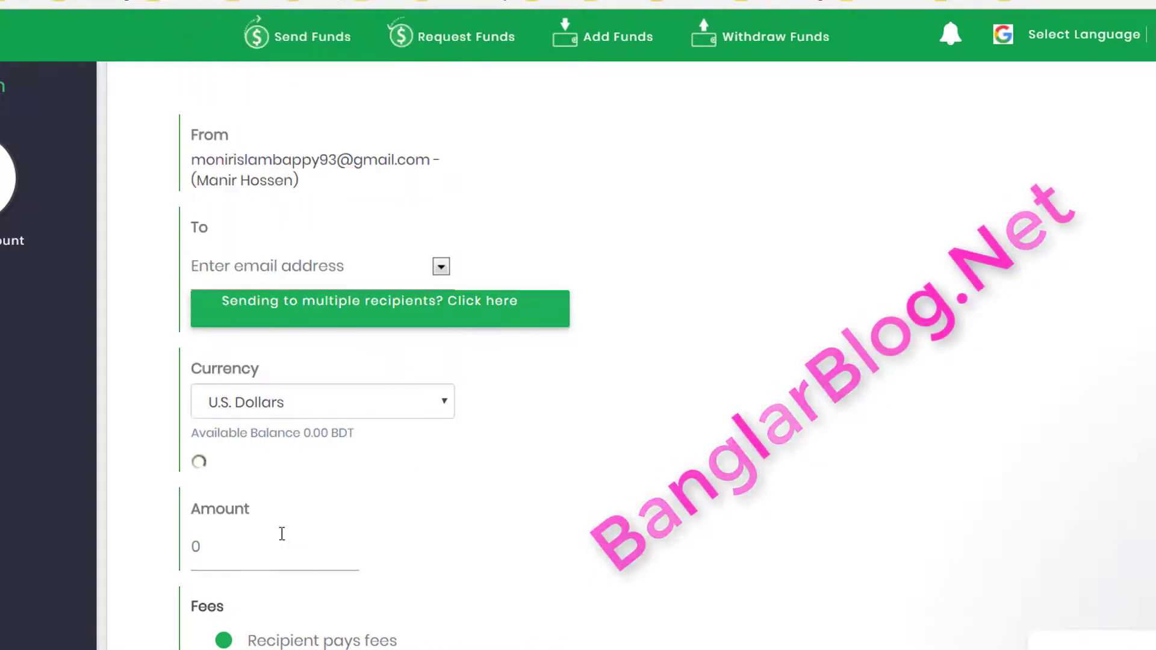
left_click(243, 544)
scroll(244, 567, "down", 3)
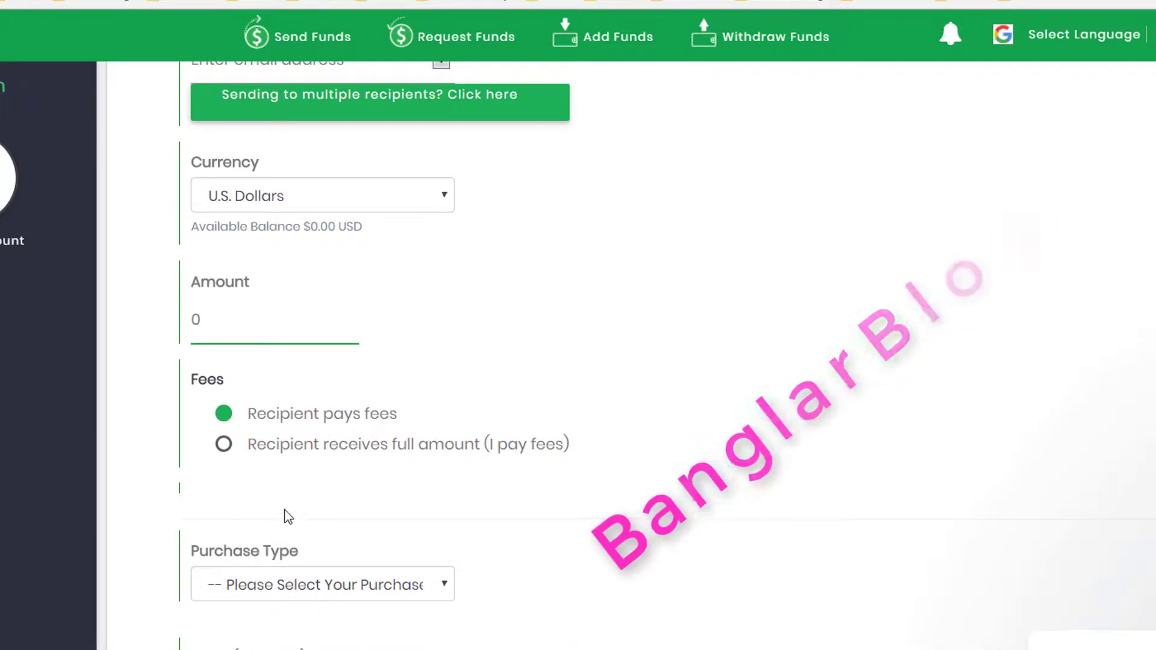
- Set the transfer fees to "Recipient receives full amount (I pay fees)"
left_click(224, 445)
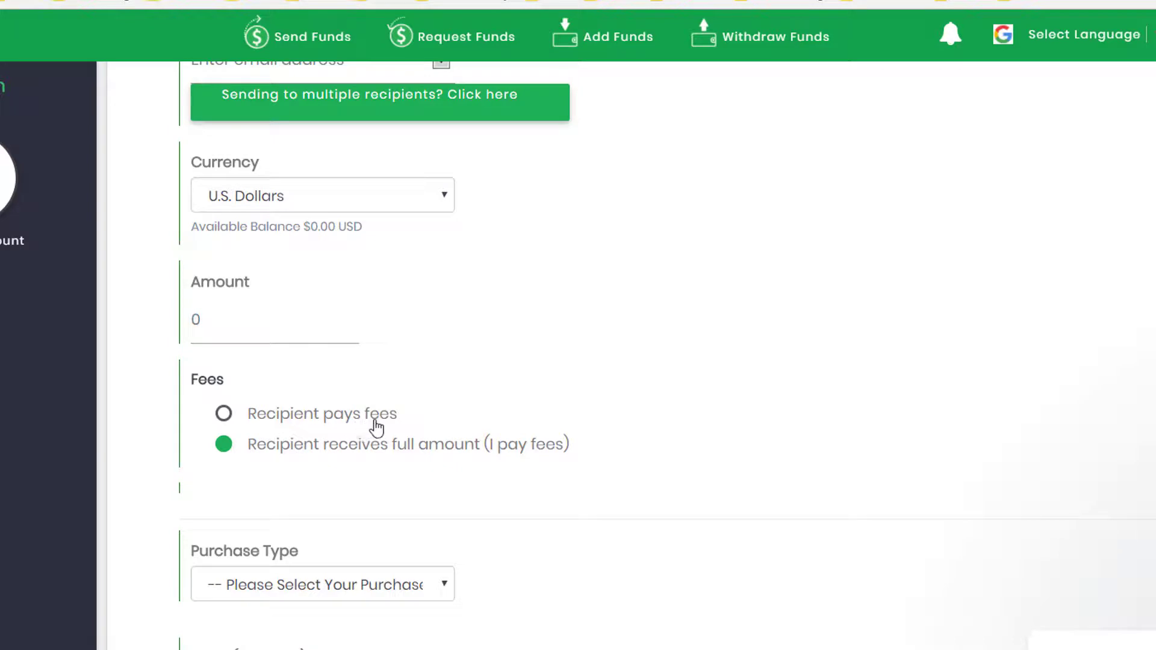
left_click(224, 416)
left_click(226, 445)
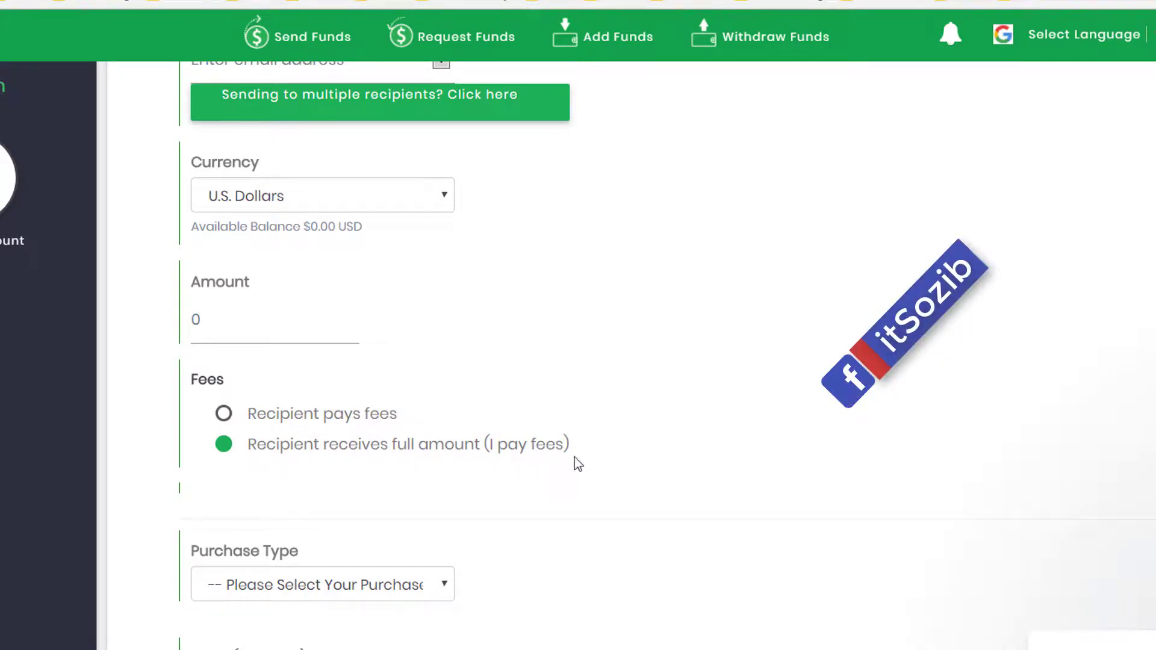
- Set the purchase type to Service and place the cursor in the optional note field
scroll(283, 487, "down", 2)
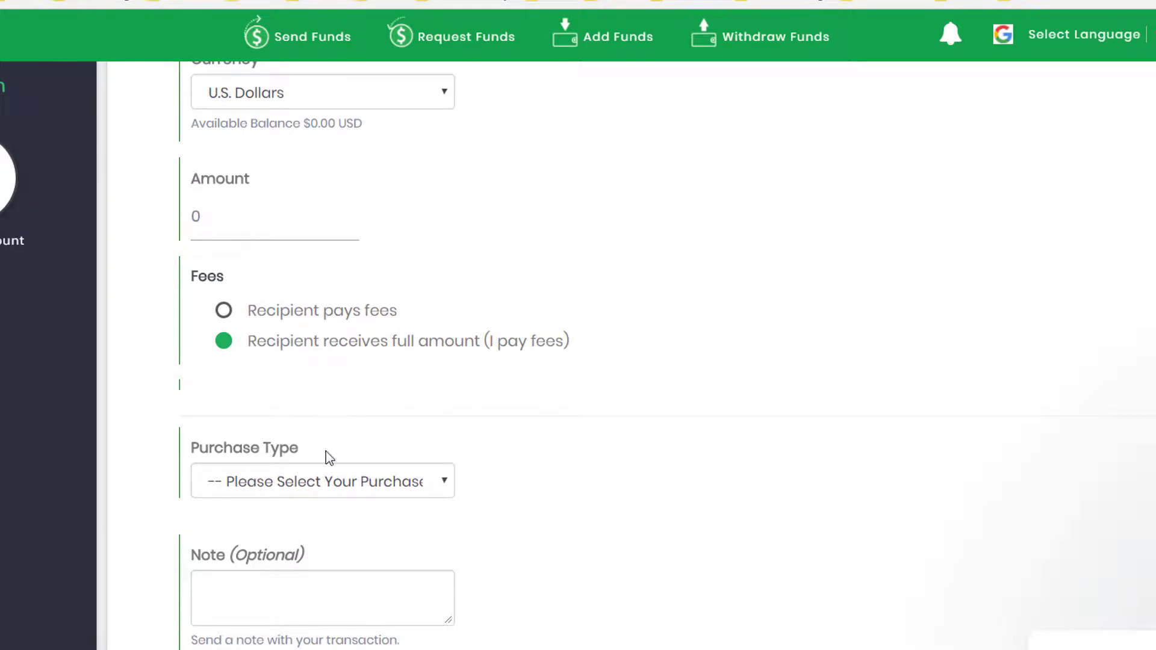
left_click(309, 489)
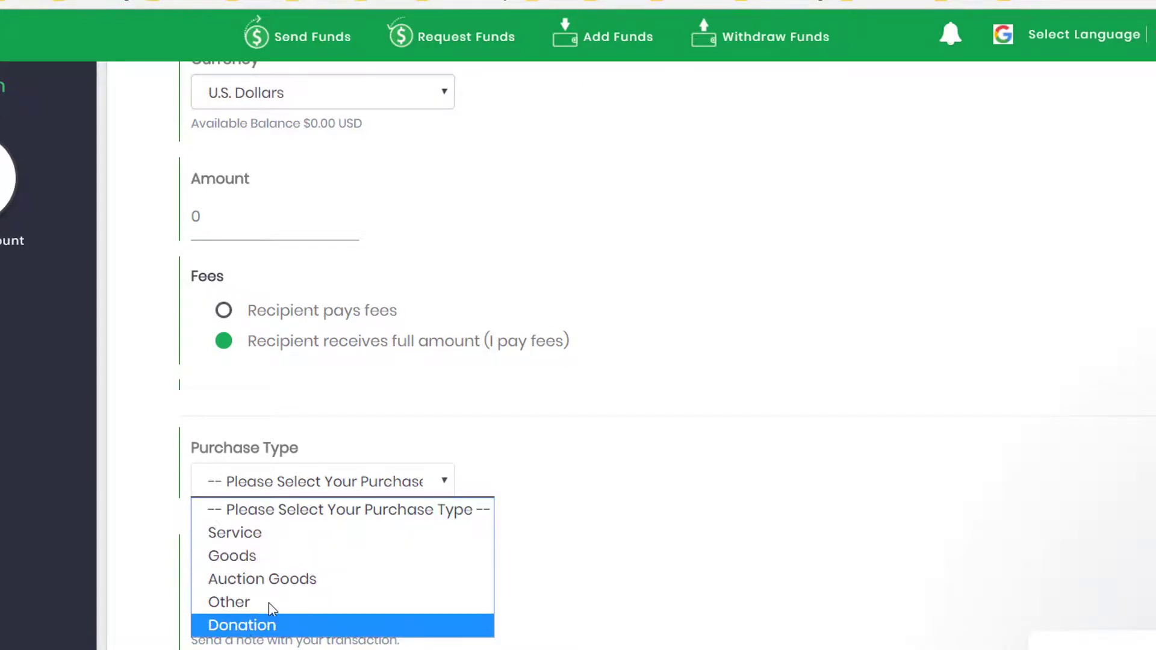
left_click(295, 534)
left_click(285, 579)
left_click(304, 488)
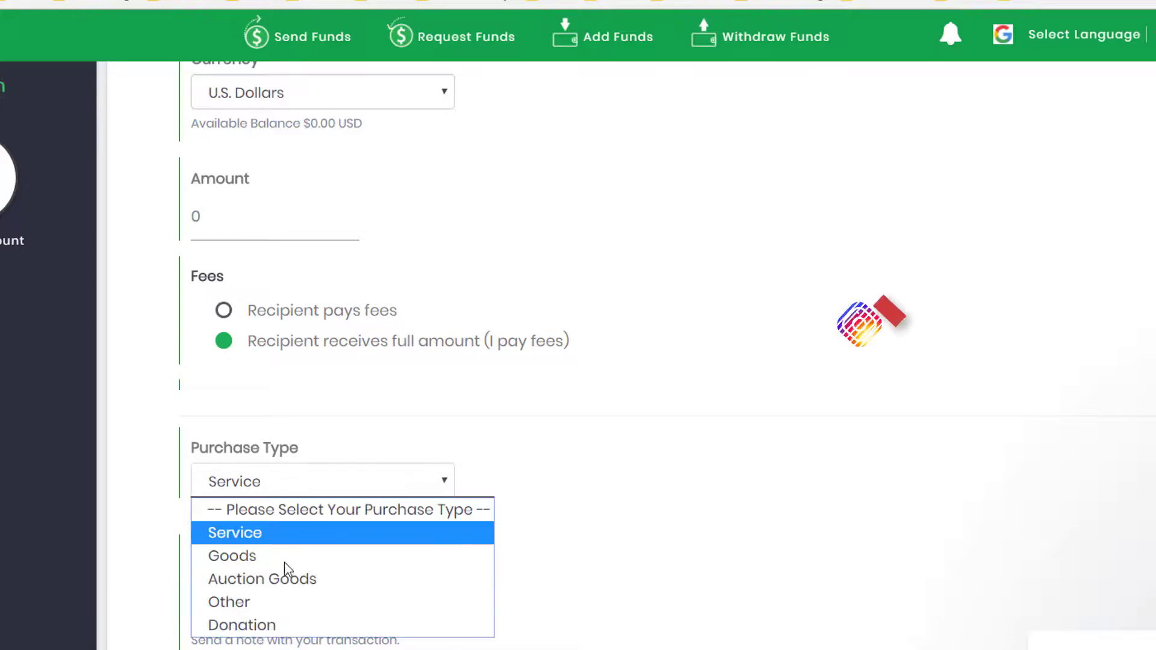
left_click(303, 598)
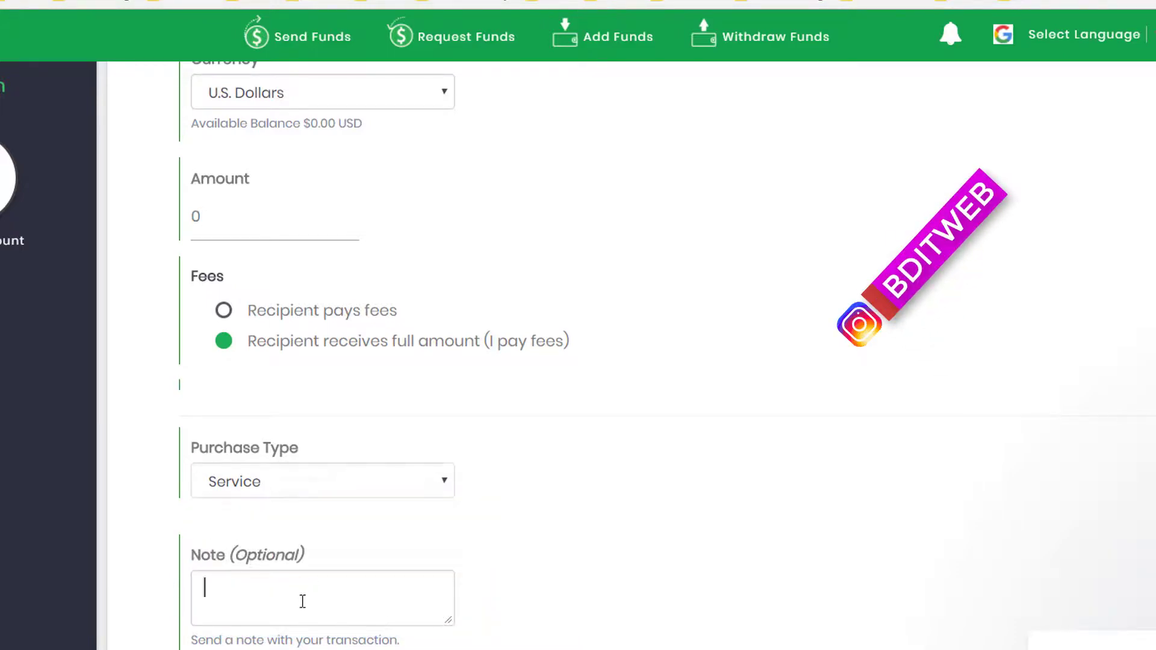
left_click_drag(449, 620, 572, 624)
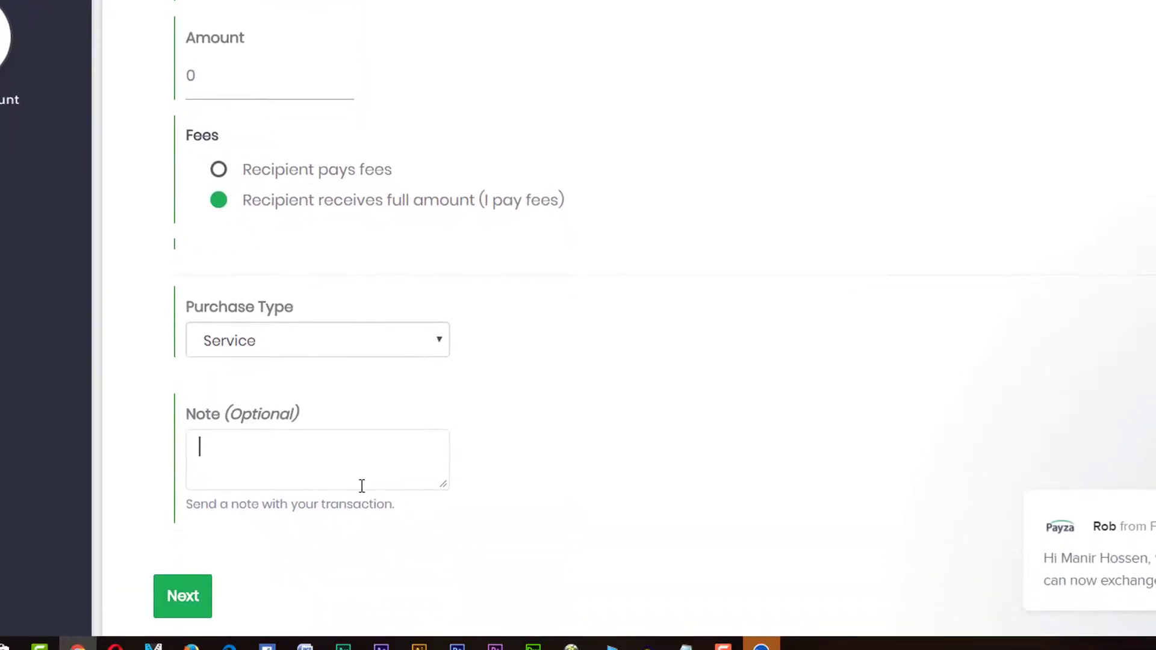
- Leave the Send Funds form and open the Withdraw Funds page
scroll(231, 266, "up", 2)
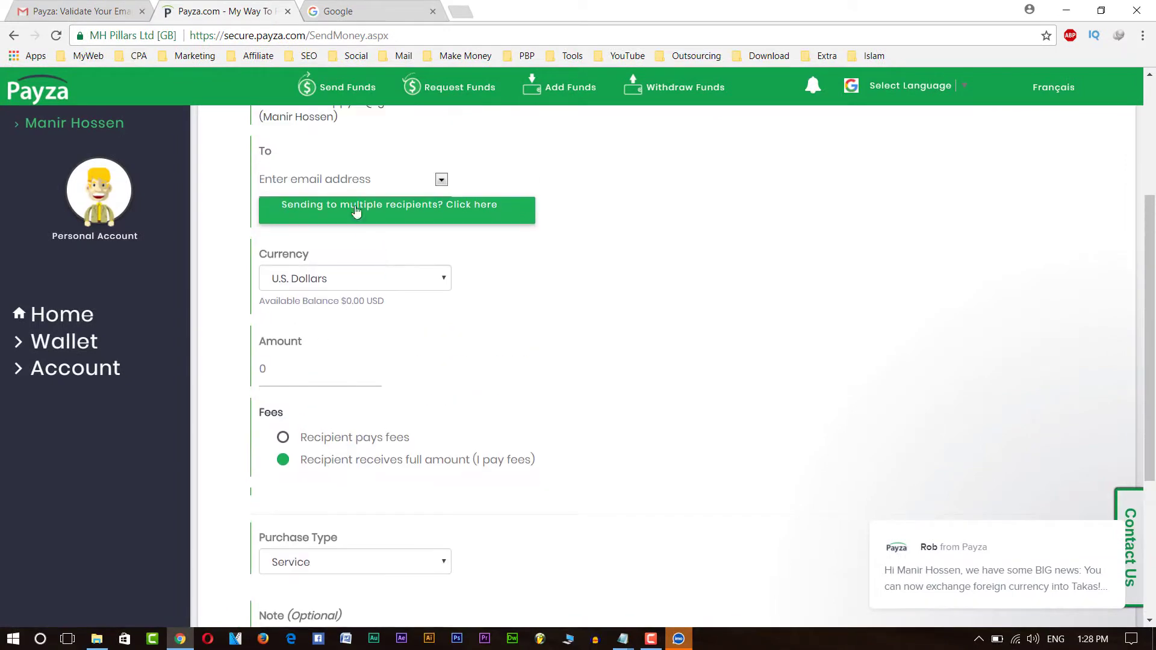
scroll(356, 210, "up", 3)
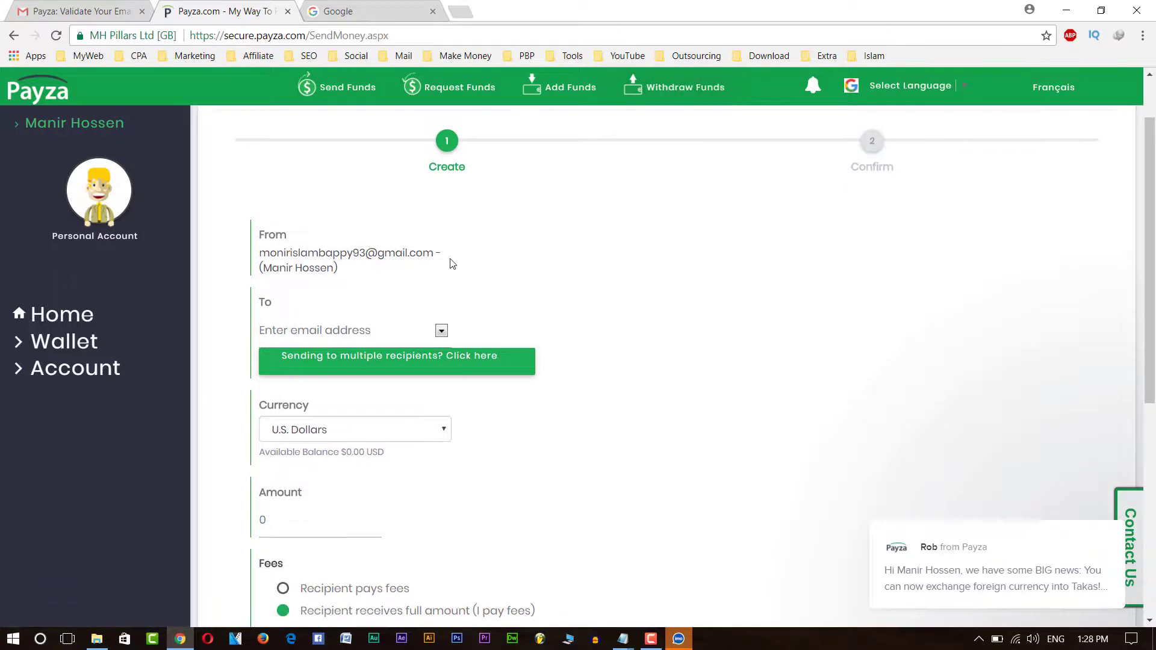
scroll(385, 238, "up", 1)
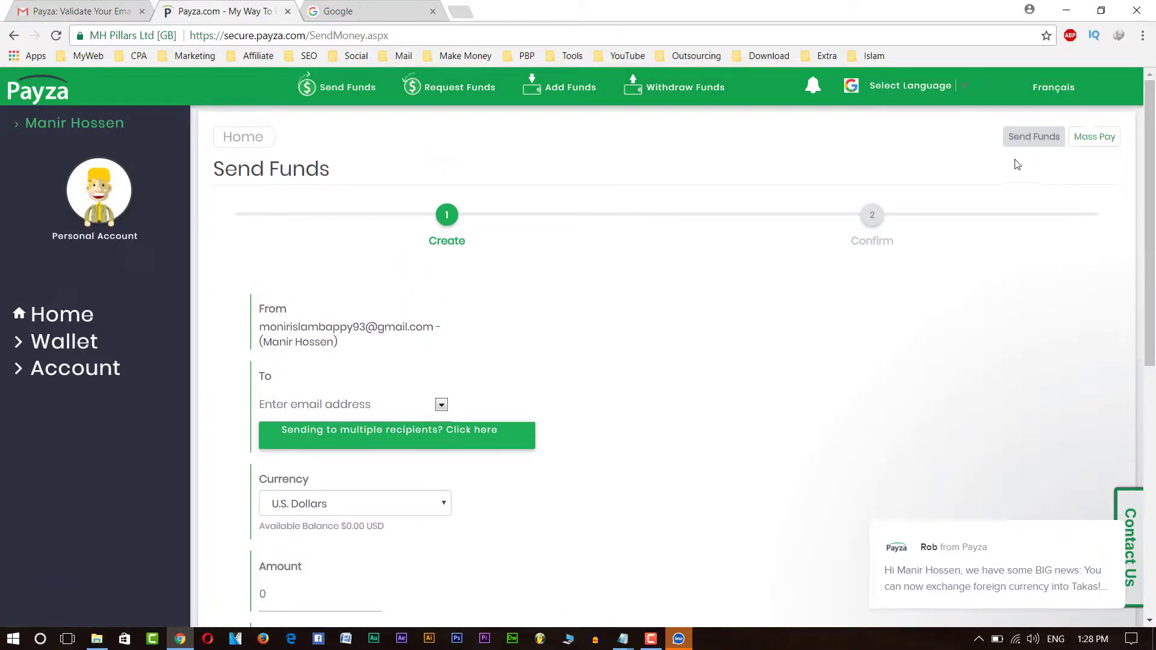
left_click(684, 89)
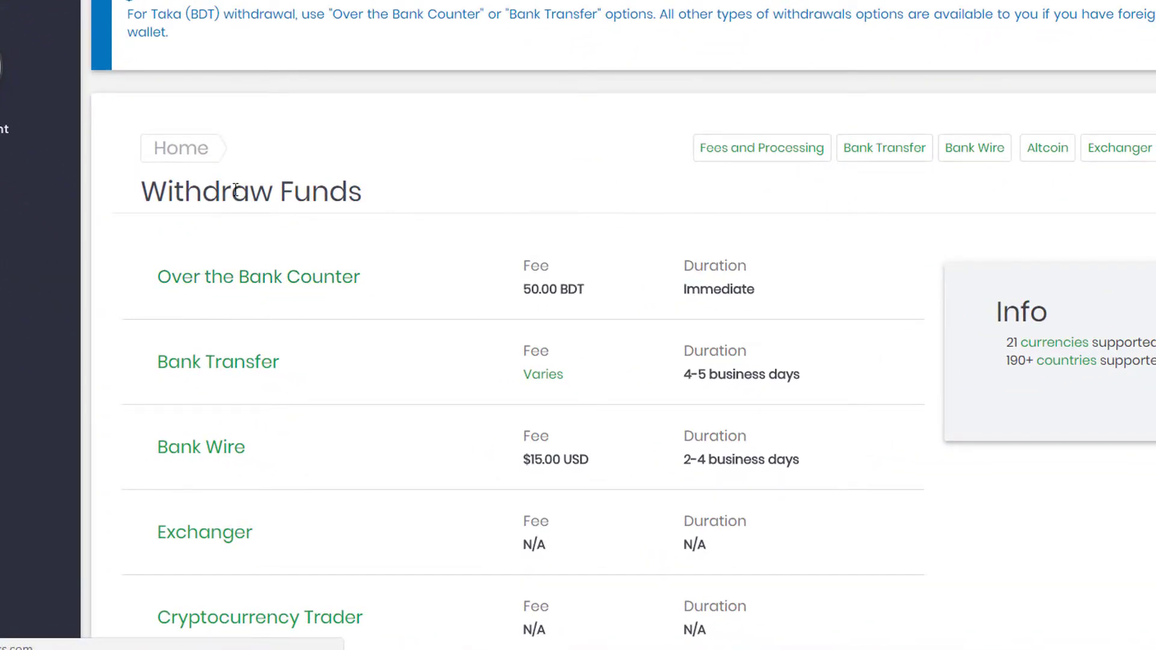
- Examine the withdrawal methods with their fees and durations, especially Over the Bank Counter
scroll(250, 297, "down", 1)
scroll(250, 297, "down", 3)
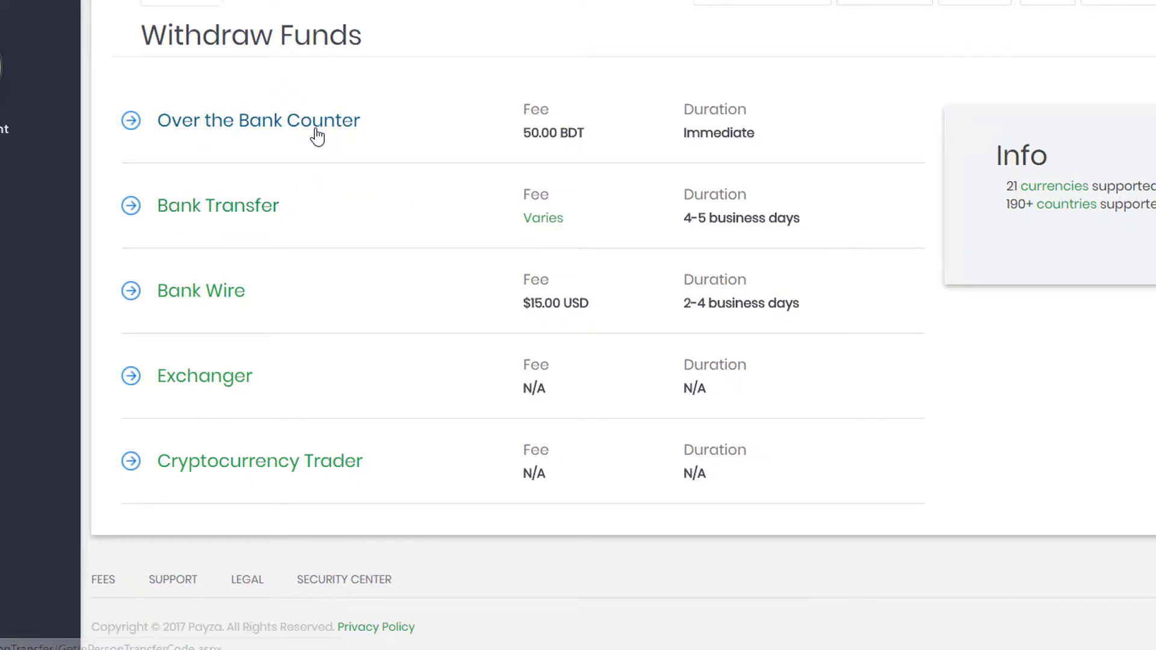
left_click_drag(754, 140, 674, 125)
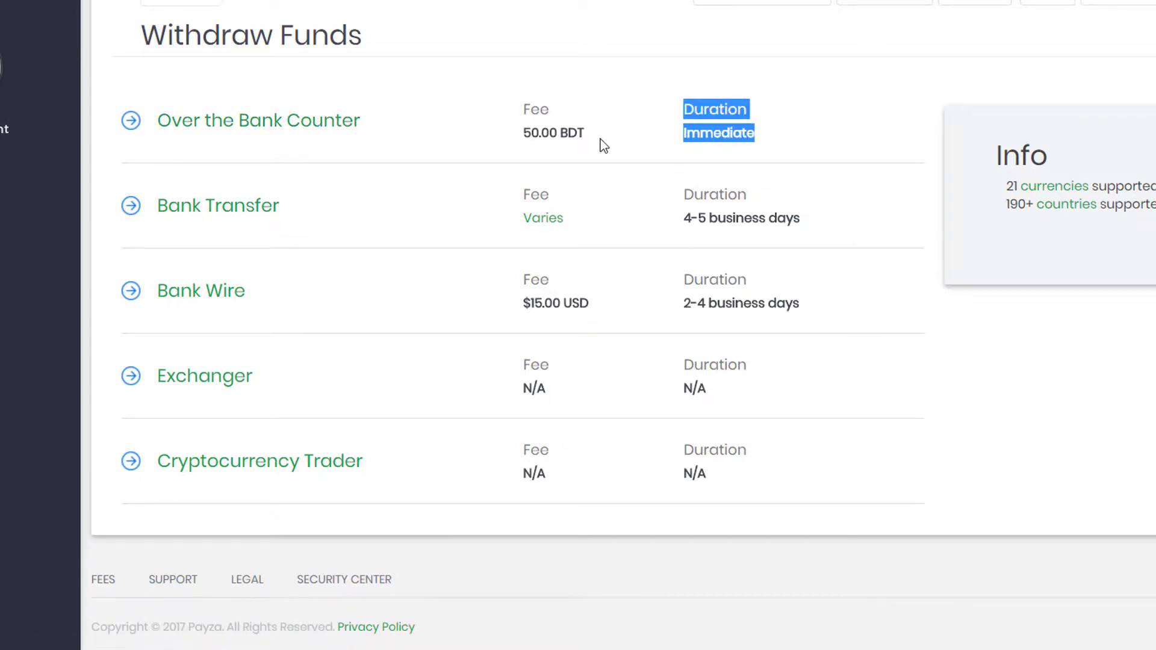
left_click(581, 142)
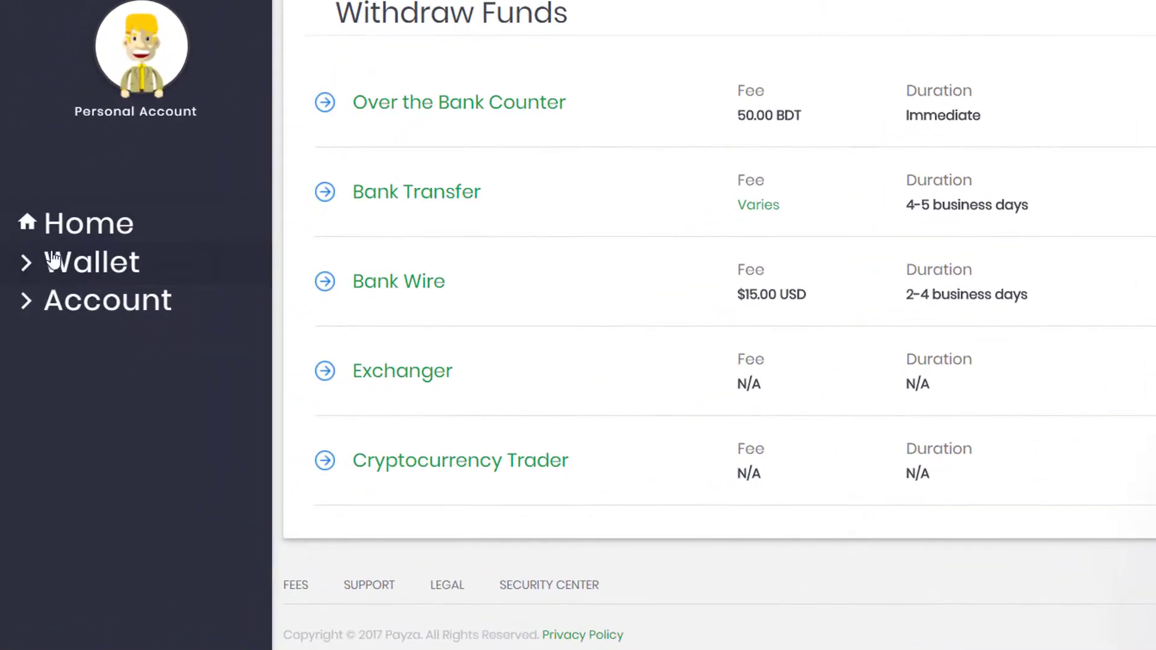
- Look through the Account and Wallet sections and open the wallet's Bank Accounts page
left_click(30, 305)
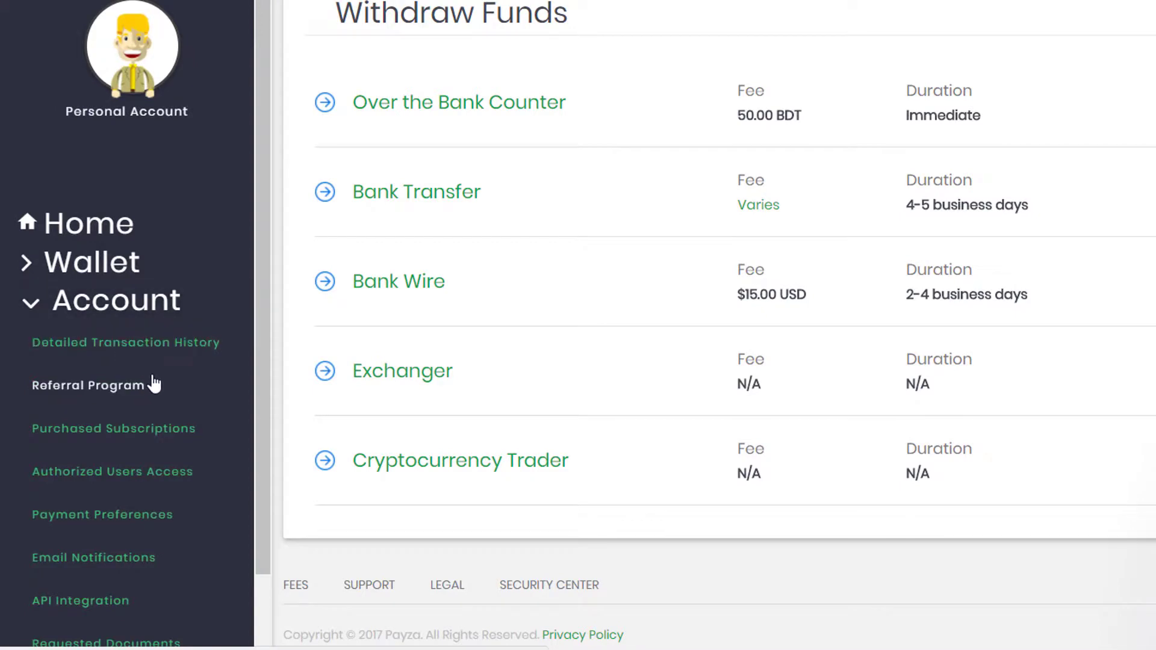
scroll(152, 379, "down", 2)
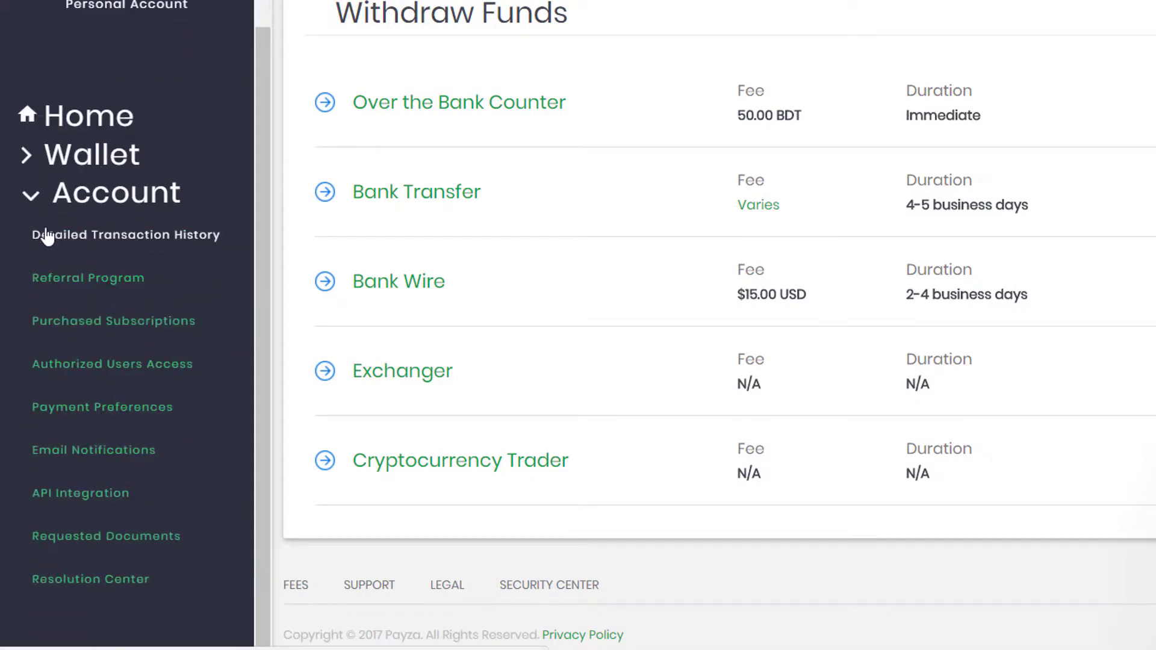
left_click(30, 193)
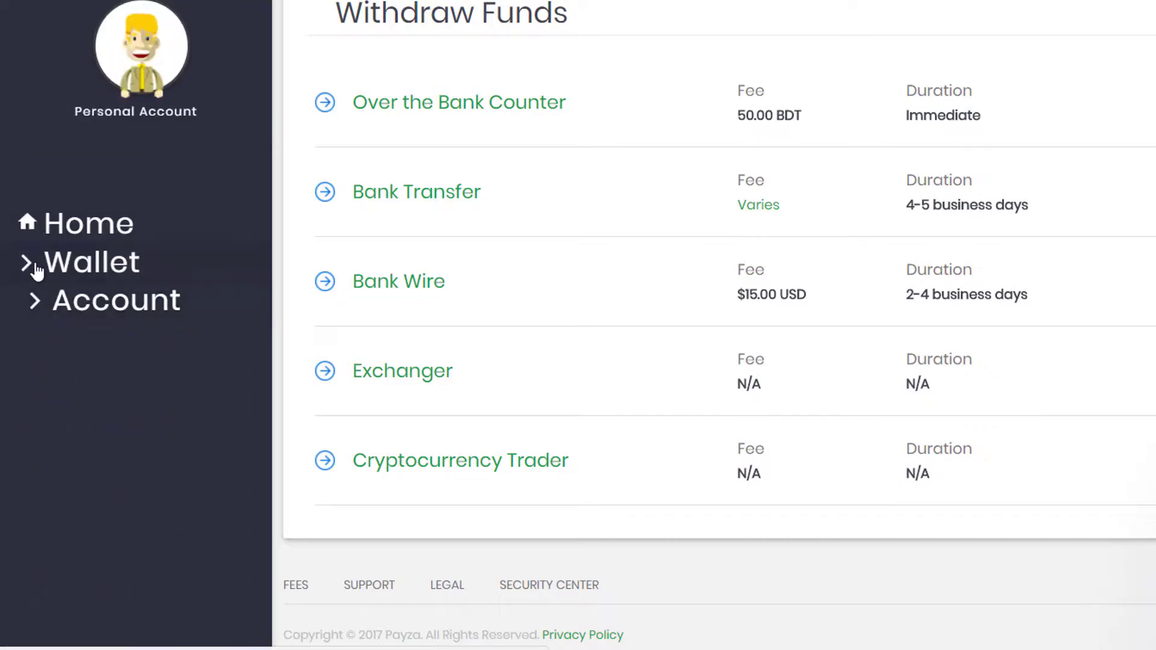
left_click(28, 266)
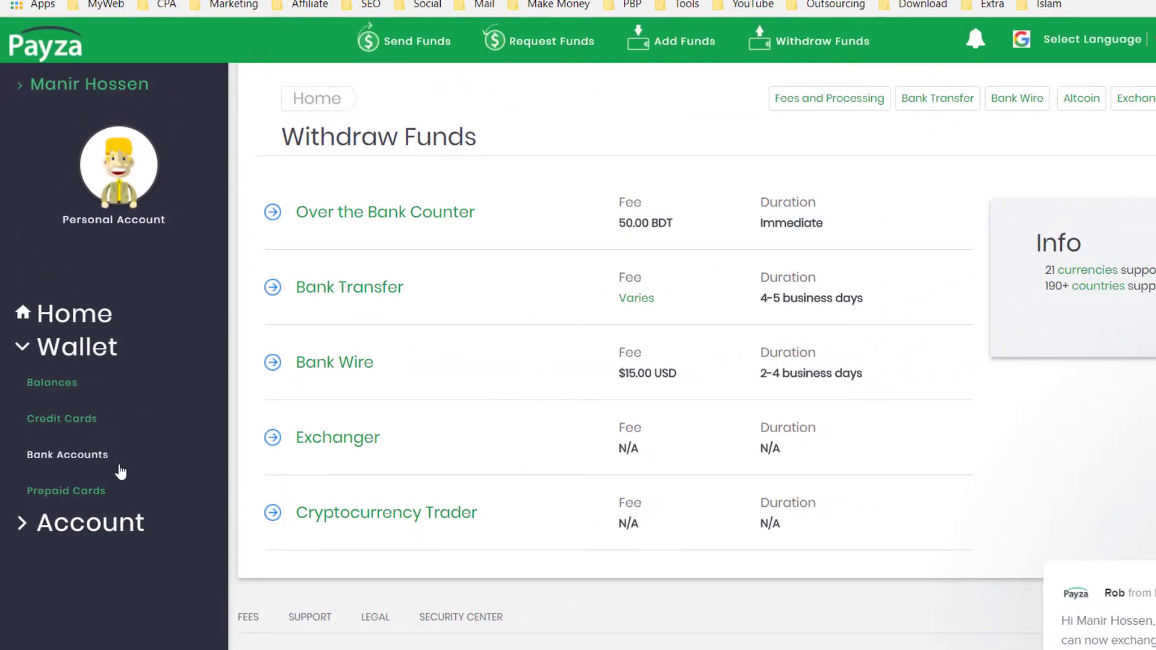
left_click(121, 471)
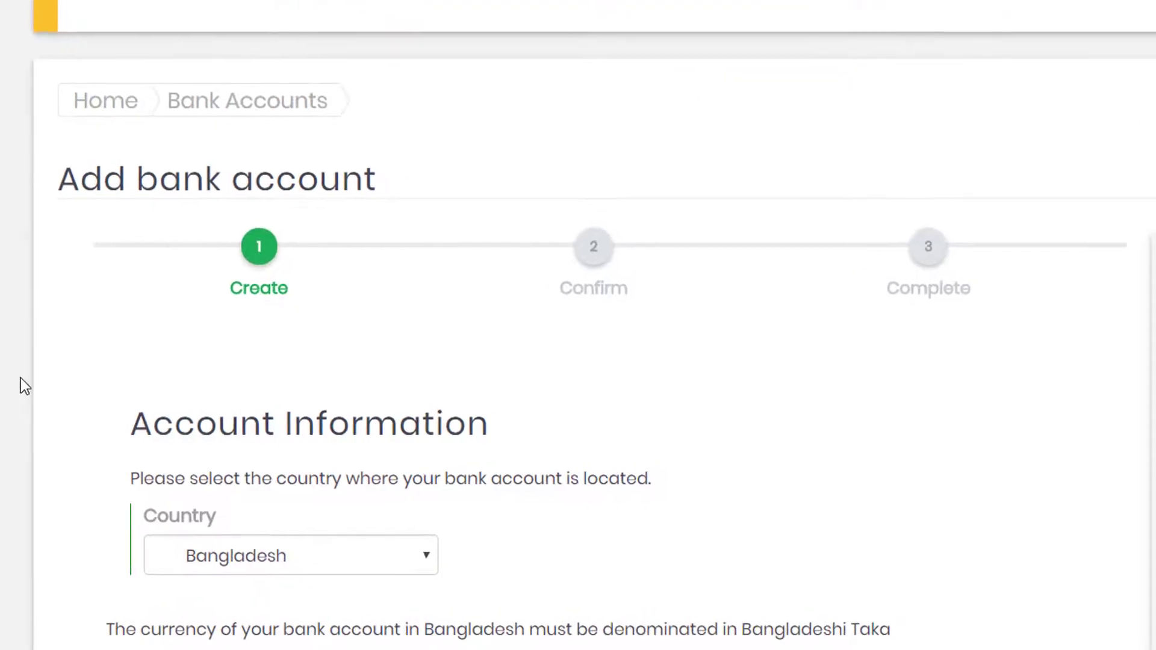
- Check the country selection for the new bank account and leave Bangladesh selected
scroll(120, 385, "down", 4)
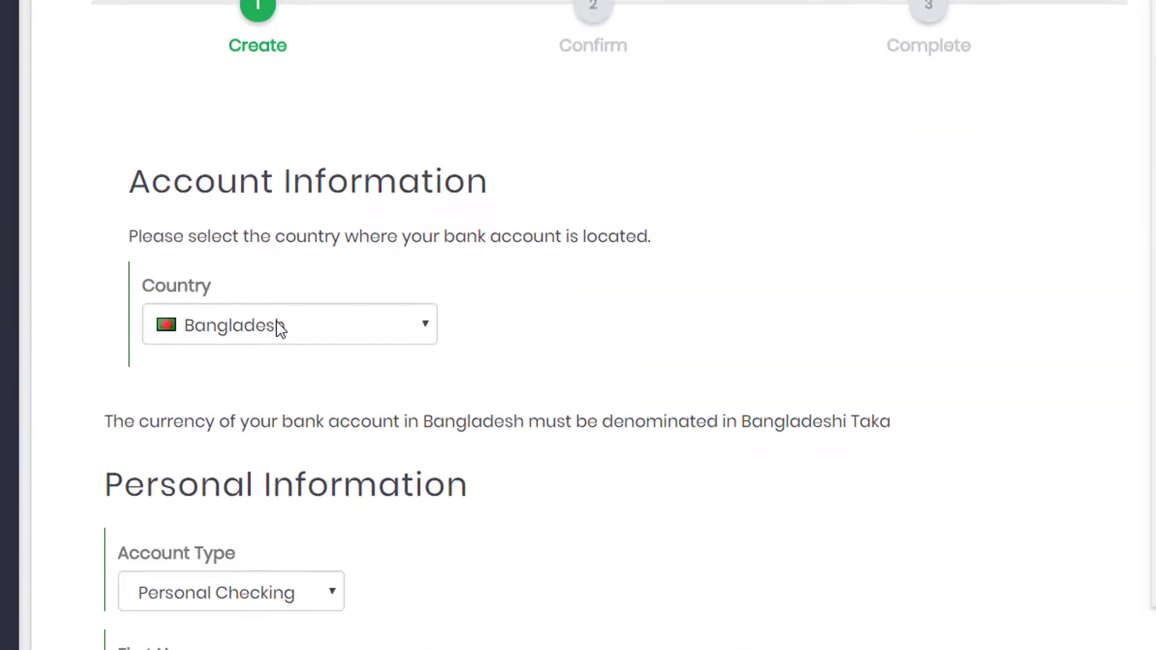
left_click(299, 326)
left_click(606, 381)
- Review the account type options and choose Personal Checking for the bank account
scroll(207, 485, "down", 4)
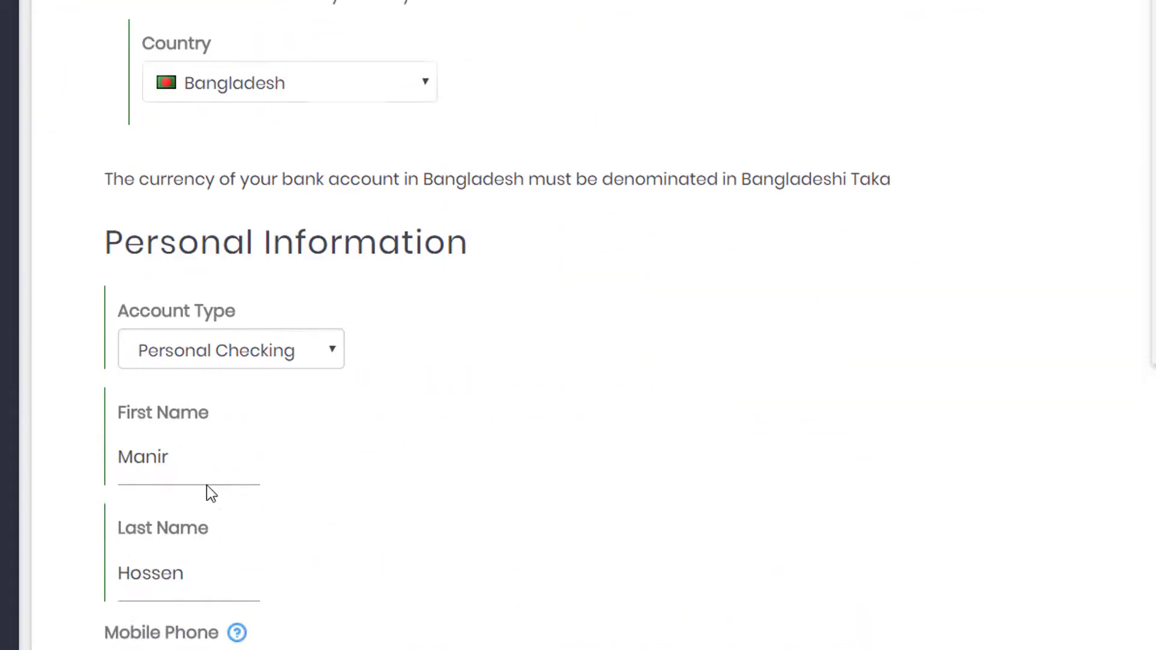
left_click(301, 351)
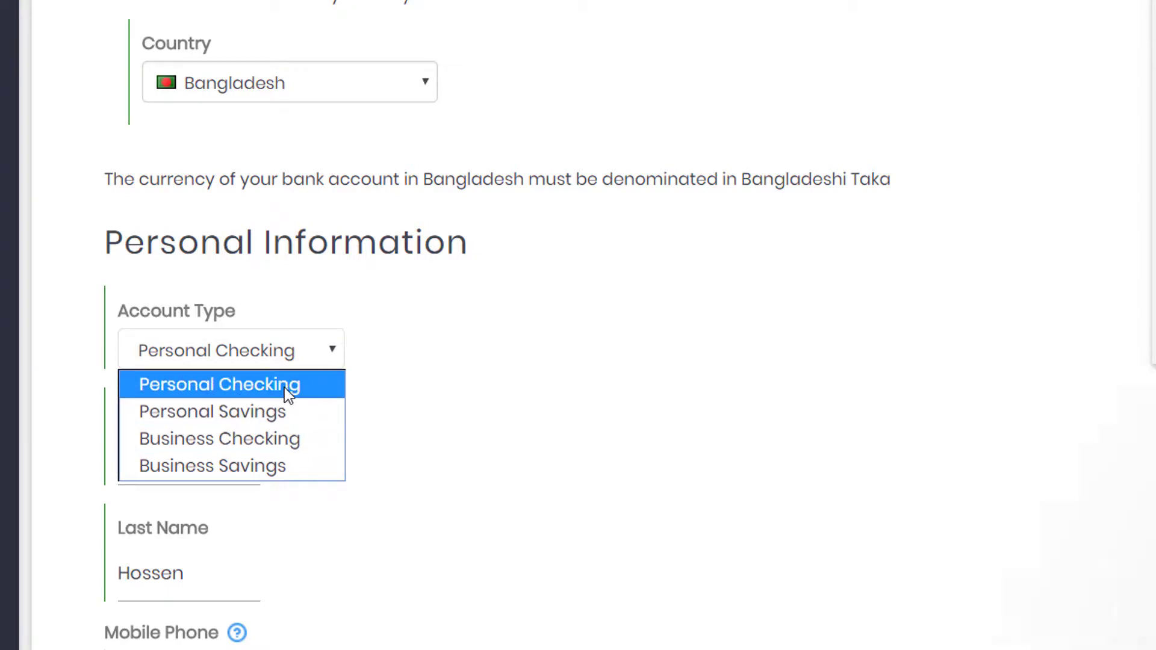
left_click(453, 430)
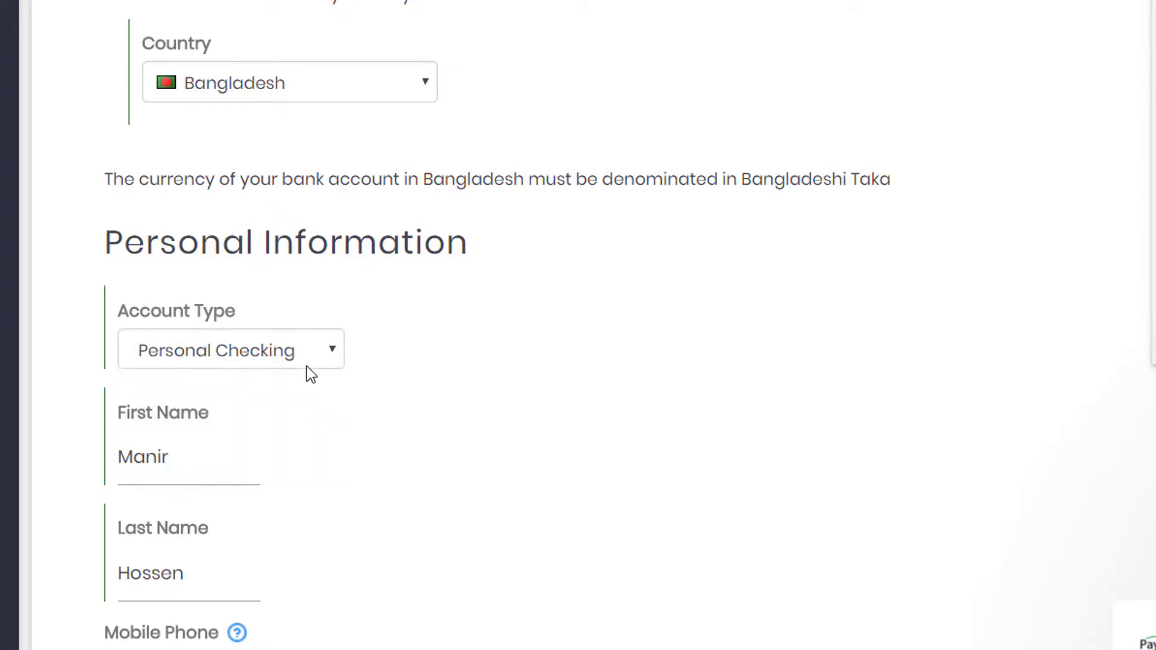
scroll(283, 325, "down", 2)
left_click(272, 238)
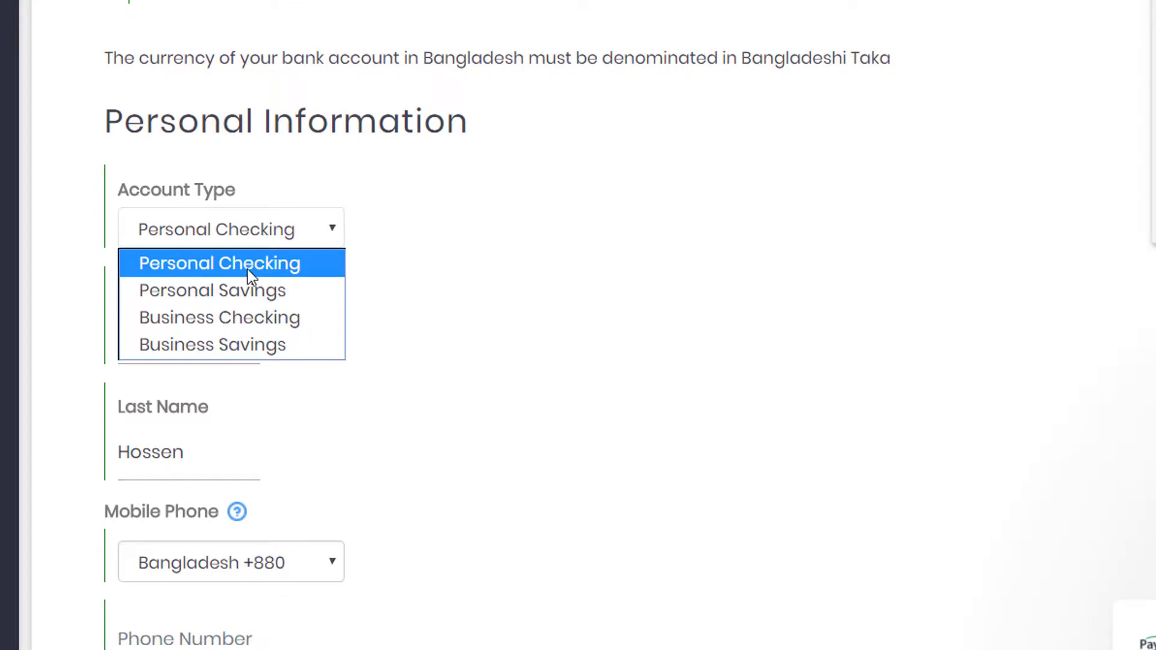
left_click(247, 269)
- Check the prefilled first and last name of the bank account holder
scroll(193, 289, "down", 2)
left_click(170, 229)
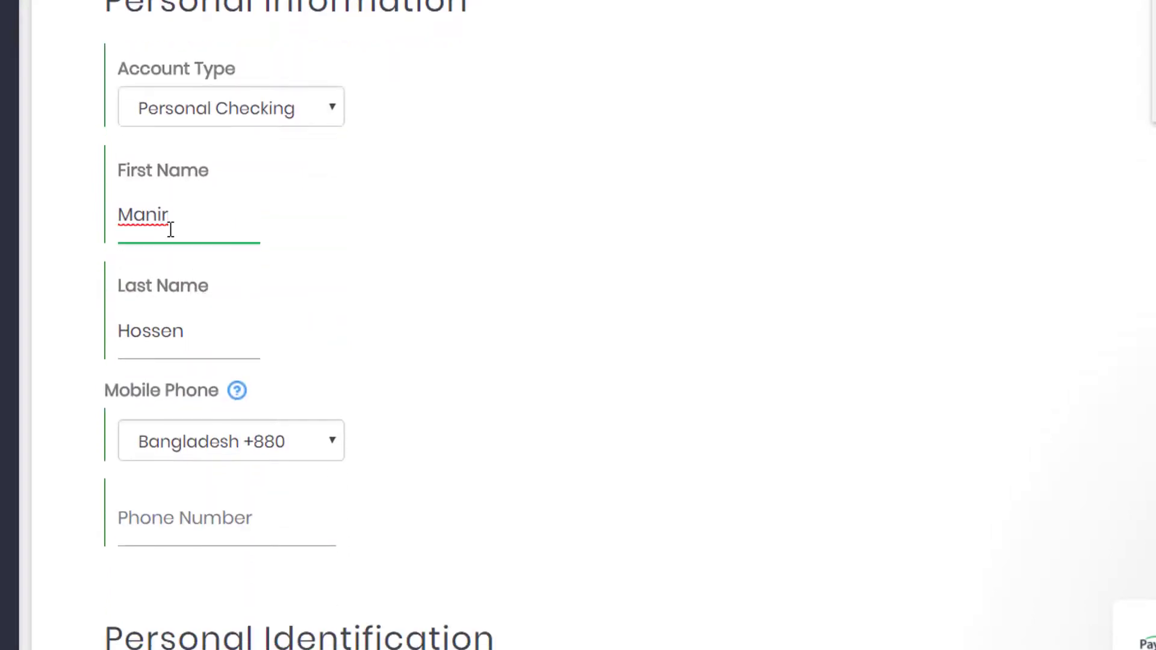
left_click_drag(197, 223, 78, 236)
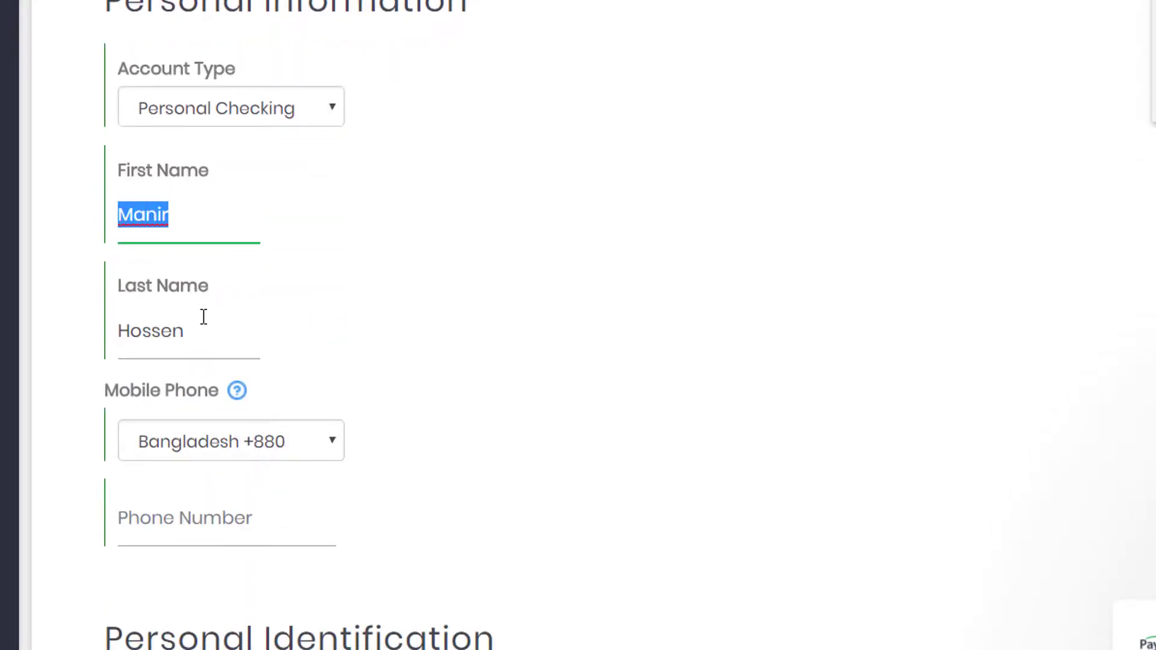
left_click_drag(199, 335, 55, 336)
- Check the mobile phone country codes, keep Bangladesh +880, and place the cursor in the phone number field
scroll(160, 379, "down", 4)
left_click(258, 210)
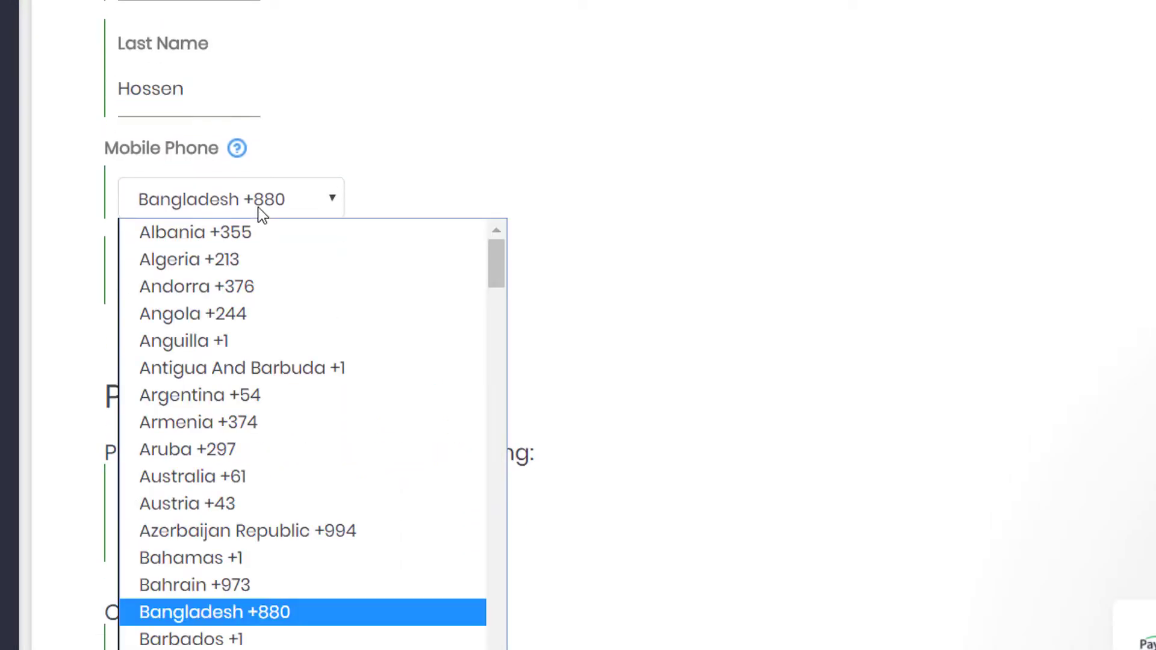
left_click(435, 194)
left_click(219, 287)
- Examine the Personal Identification requirements for a National ID or passport number and place the cursor in the National ID field
scroll(366, 341, "down", 4)
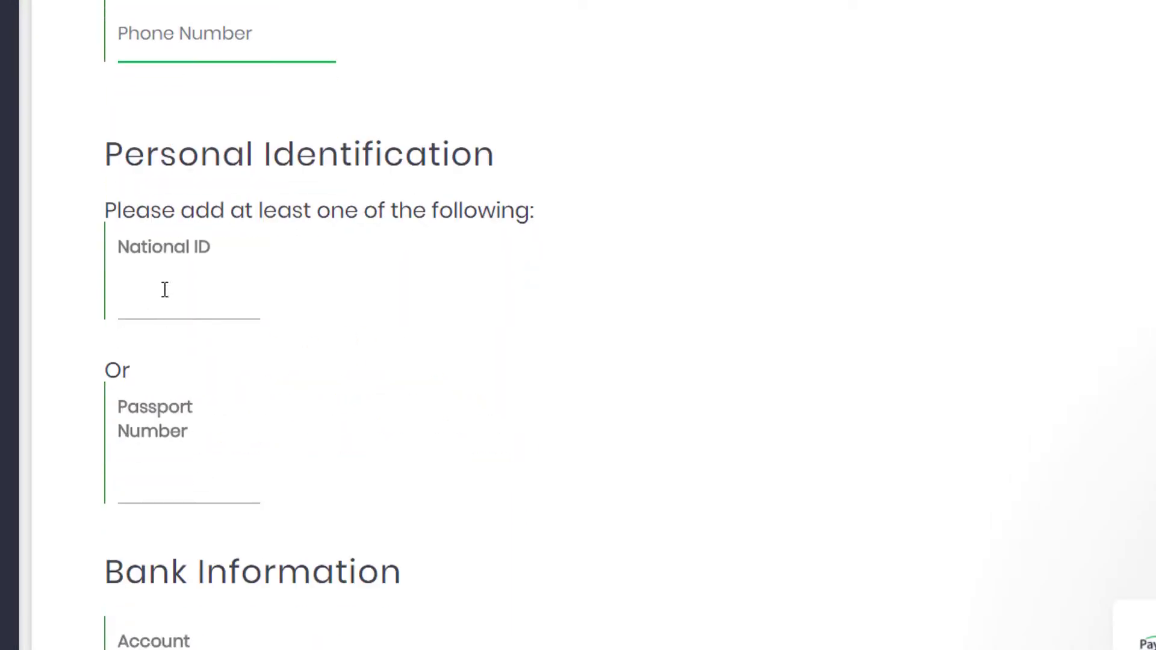
left_click(204, 313)
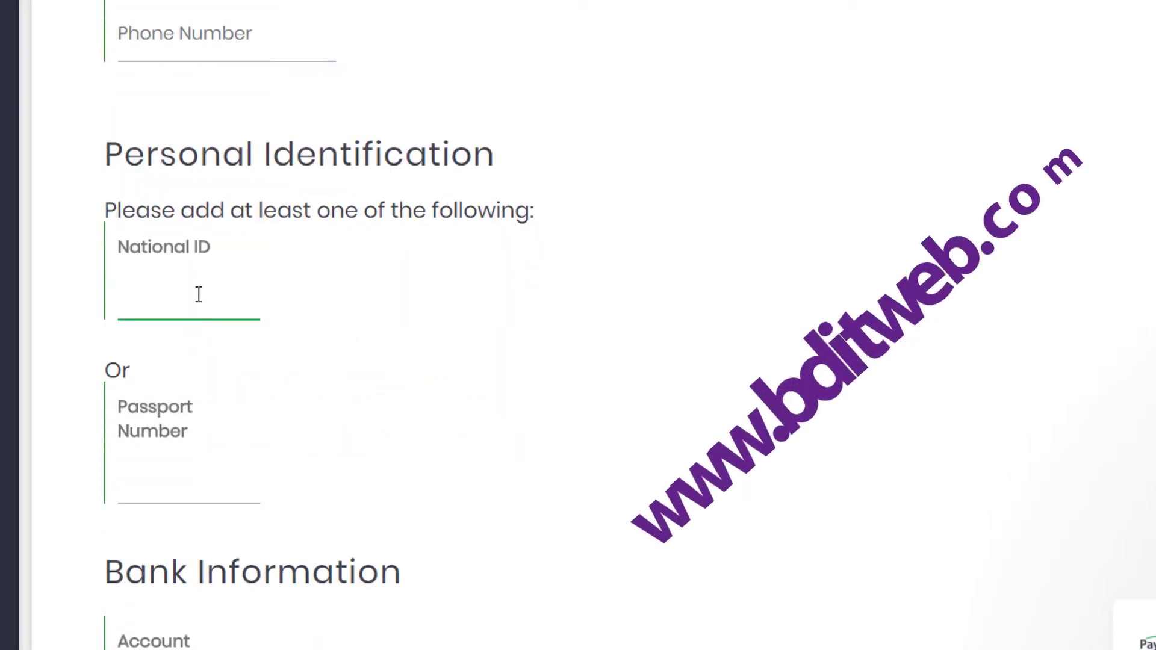
left_click(190, 173)
left_click_drag(189, 173, 536, 204)
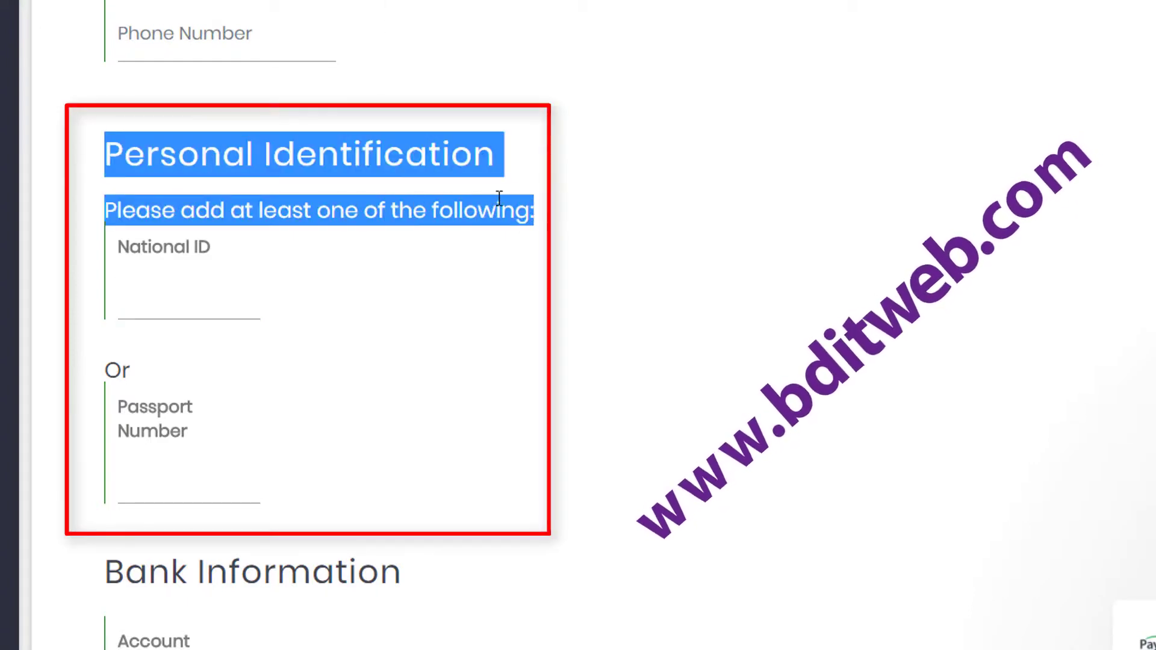
left_click(171, 299)
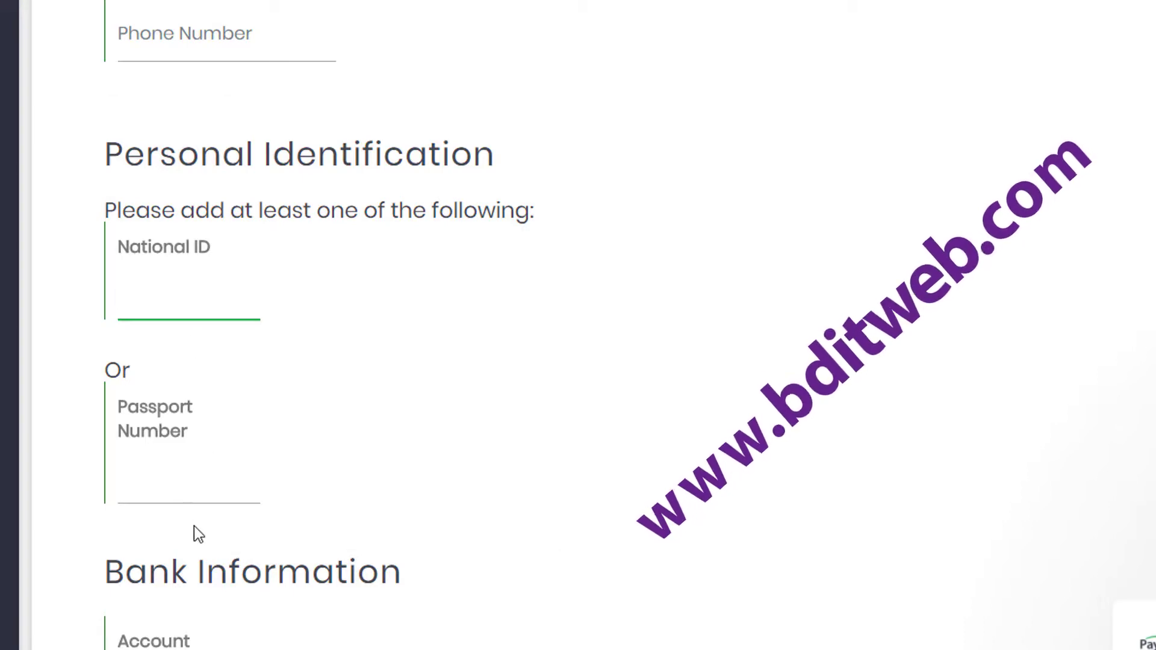
scroll(193, 523, "down", 2)
left_click_drag(117, 91, 417, 313)
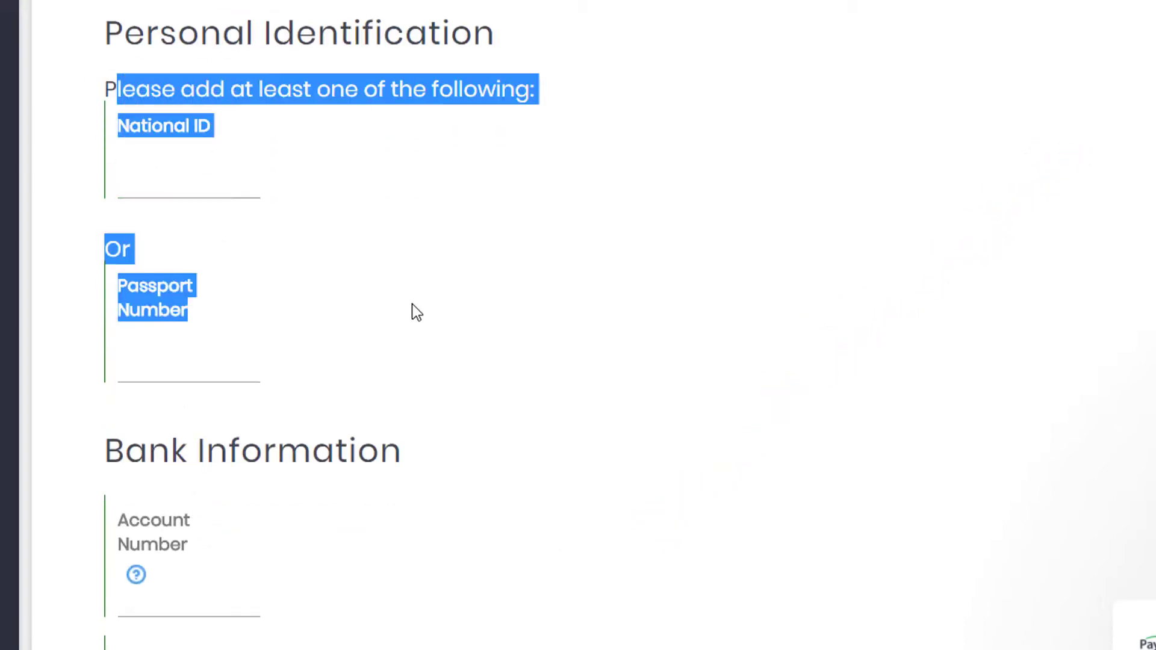
left_click(214, 185)
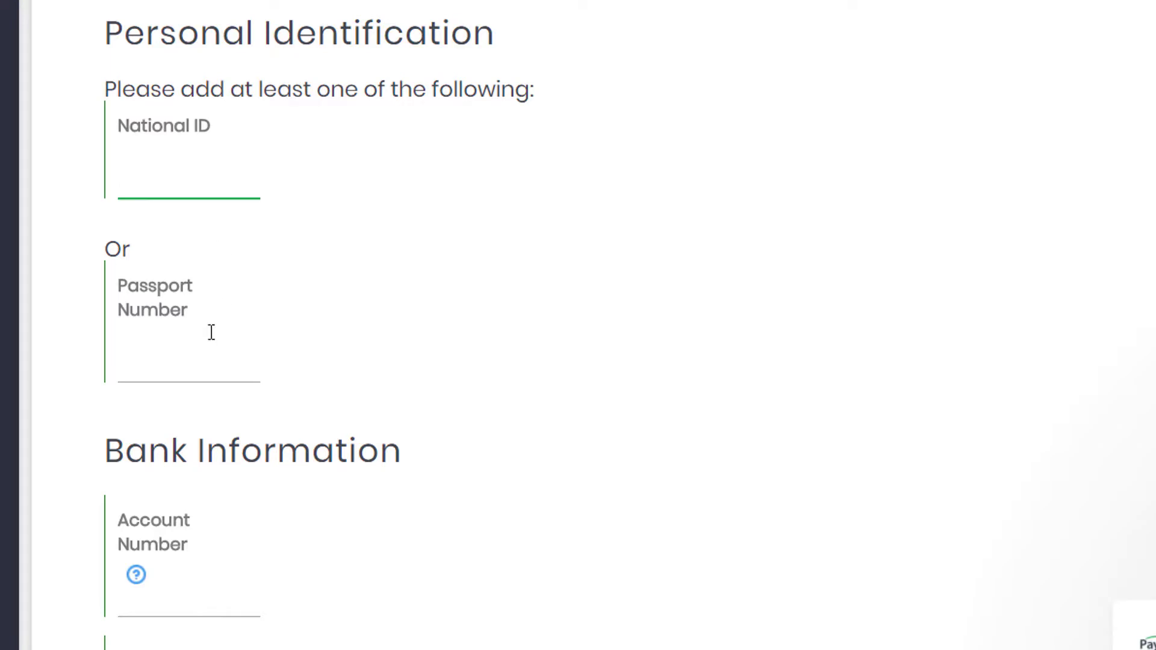
- Go to the Bank Information section and examine the Account Number field
scroll(209, 422, "down", 2)
scroll(175, 470, "down", 4)
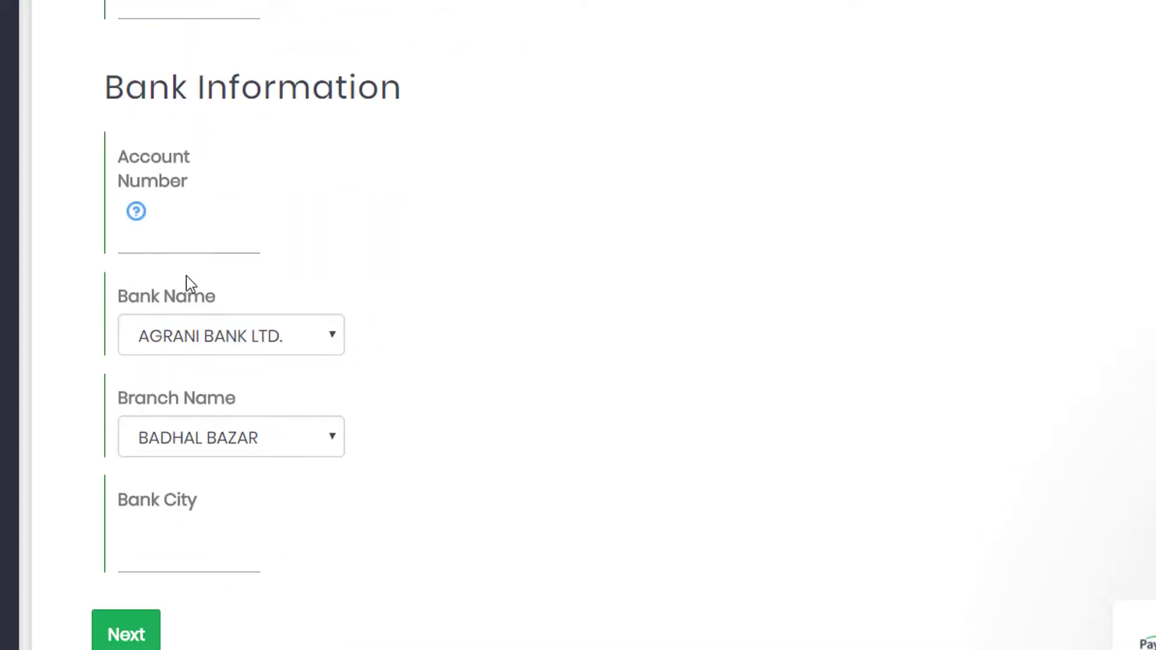
left_click(187, 237)
left_click_drag(121, 157, 152, 166)
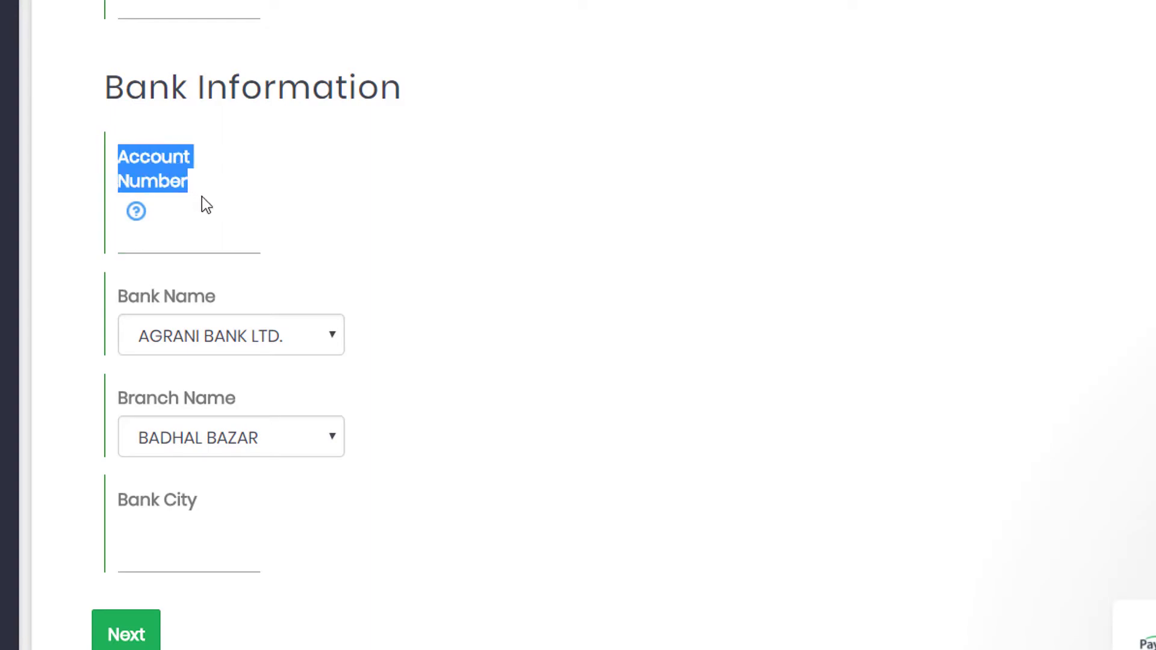
left_click(184, 181)
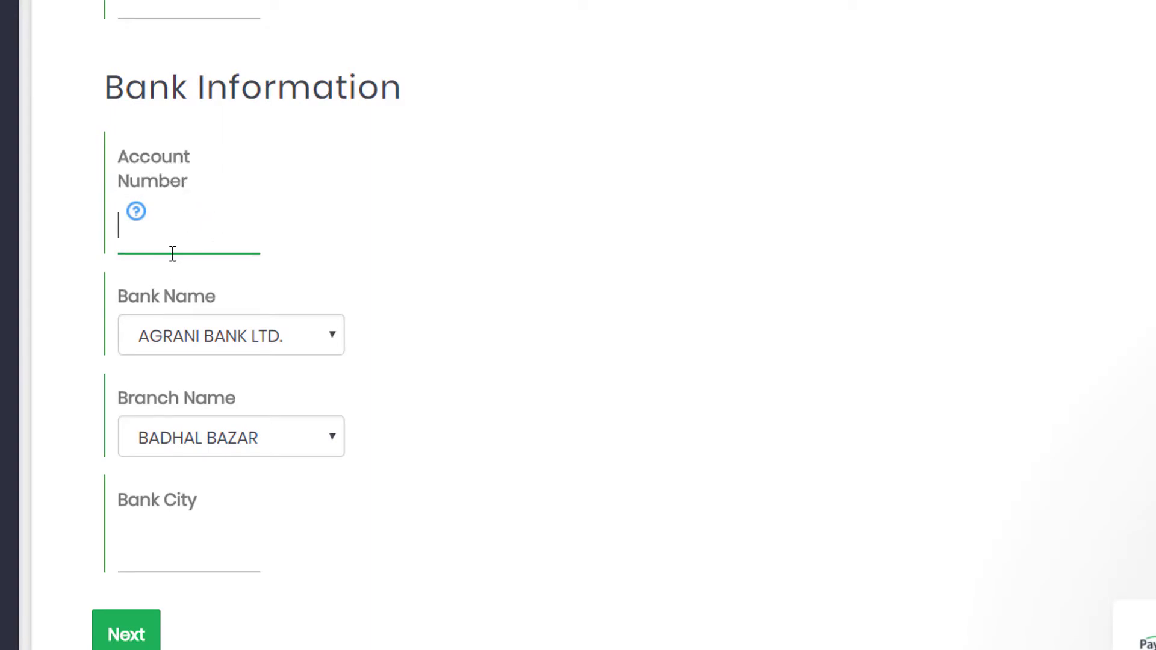
- Browse the banks available for the Bank Name and leave AGRANI BANK LTD. selected
left_click(222, 348)
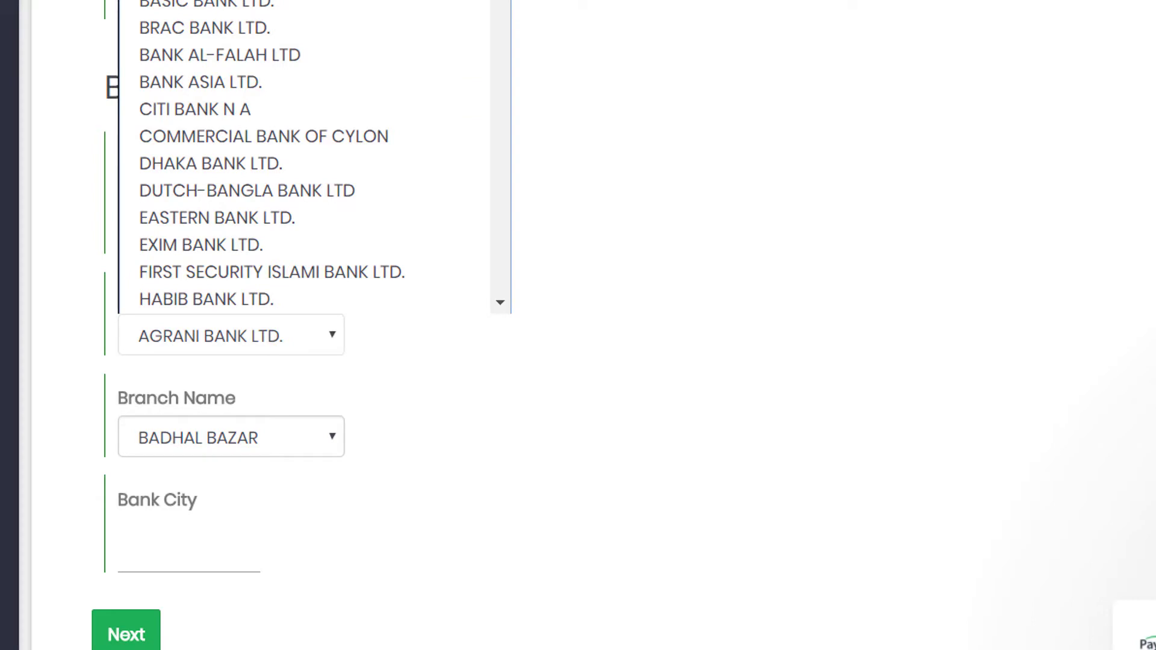
scroll(245, 142, "down", 10)
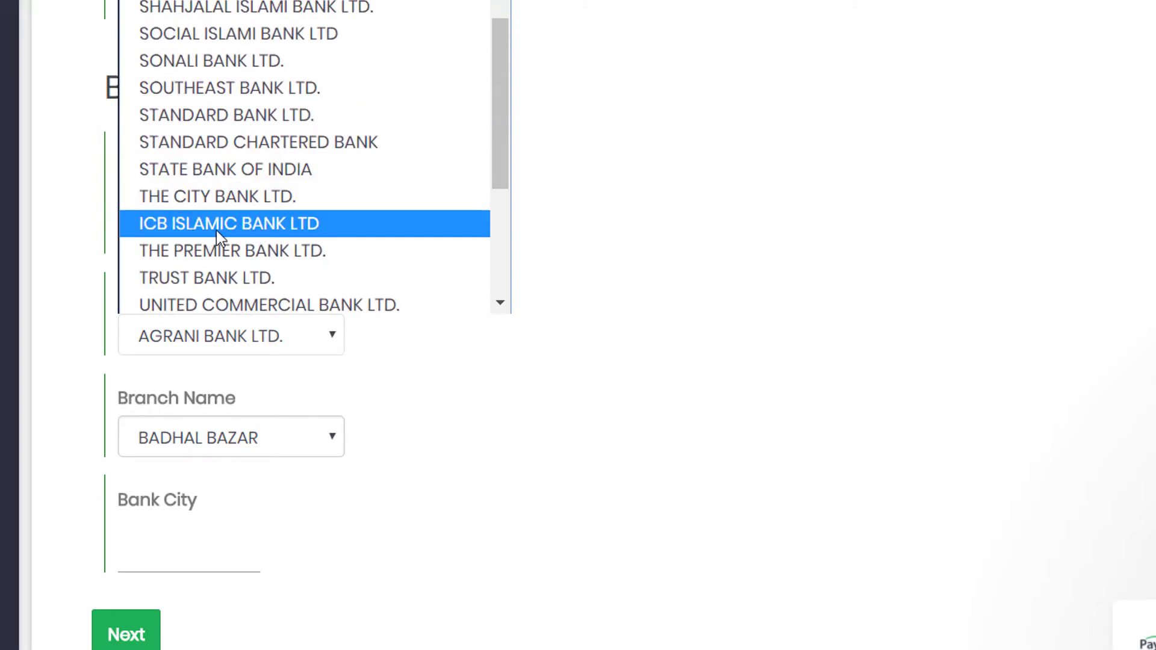
scroll(252, 24, "down", 3)
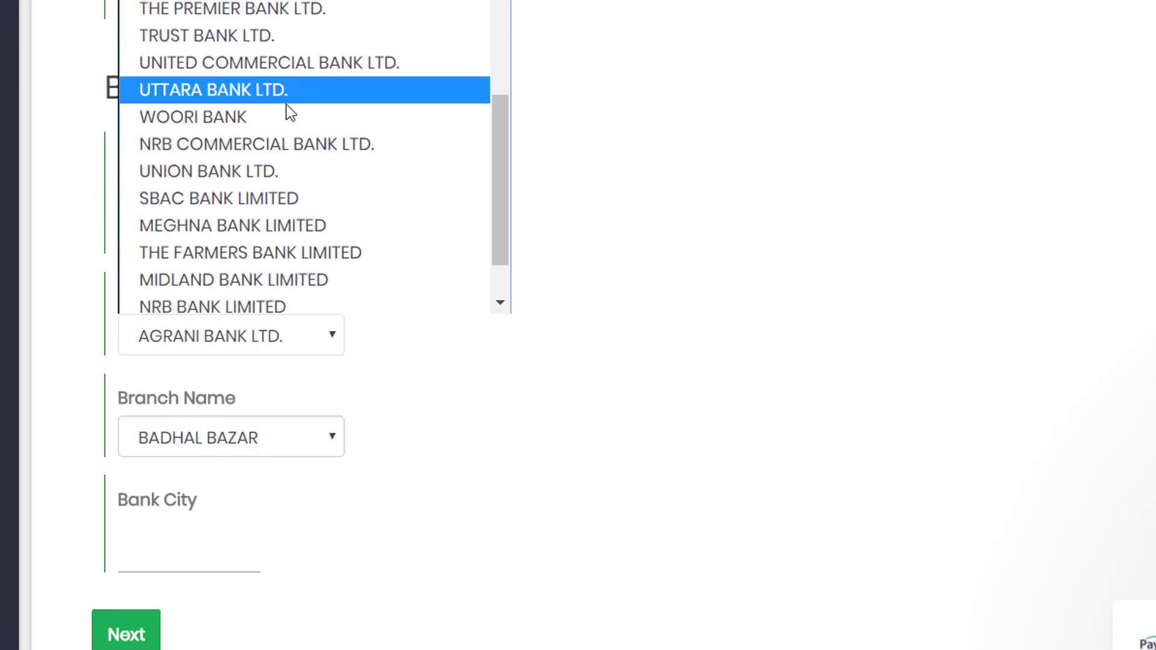
scroll(242, 107, "up", 3)
scroll(238, 90, "up", 1)
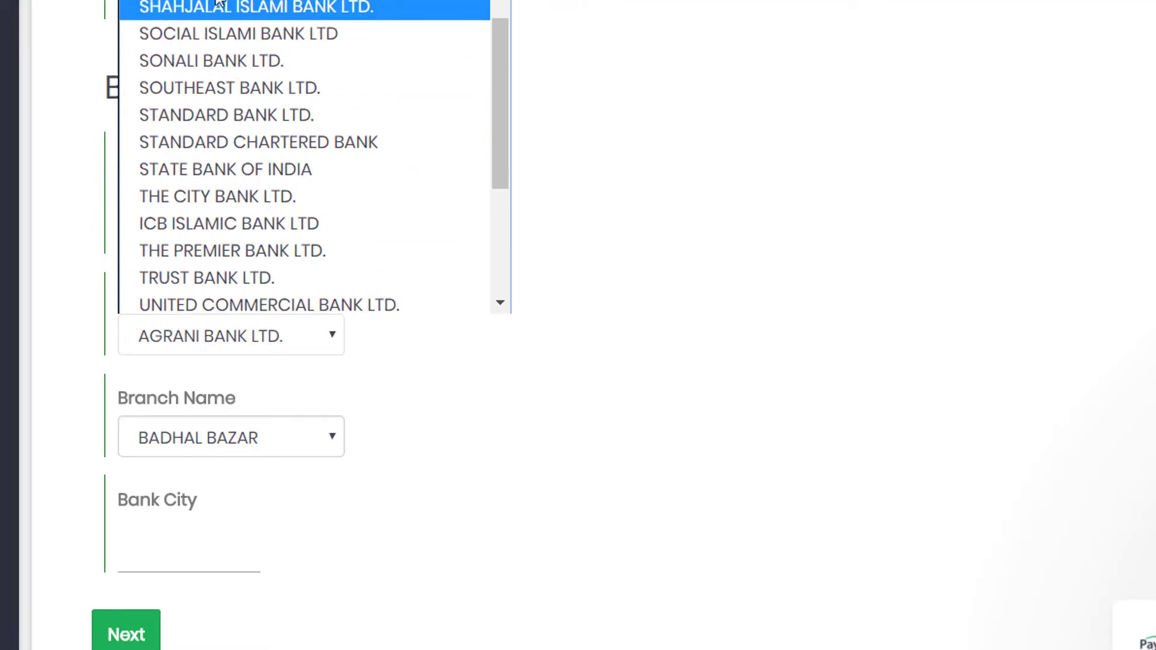
left_click(206, 283)
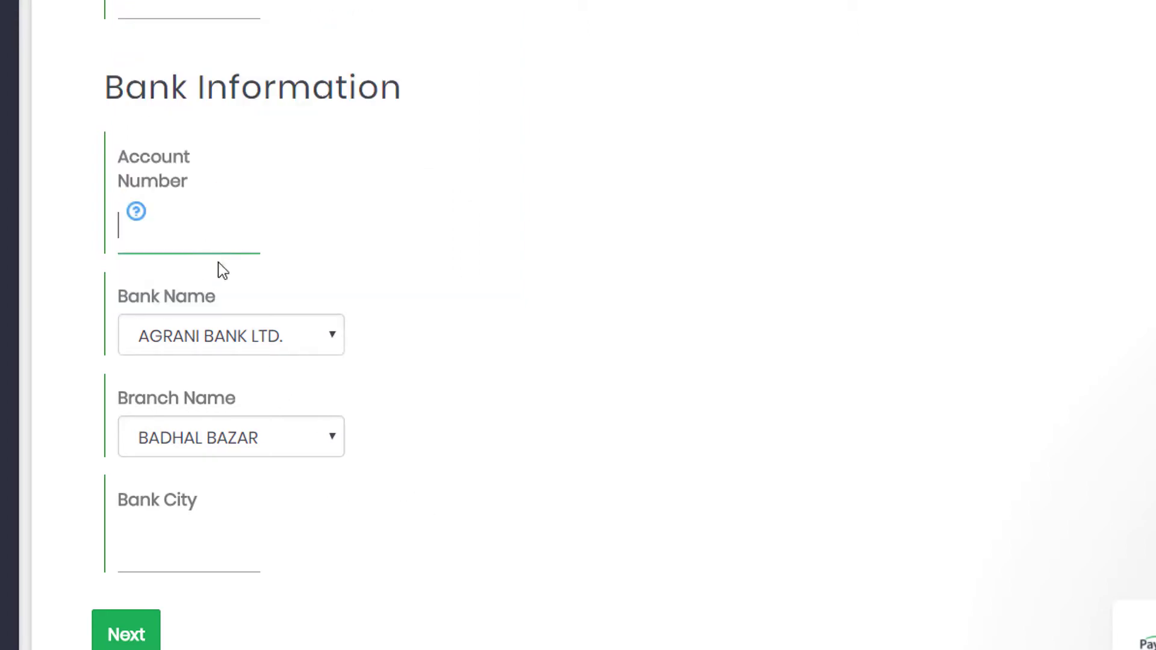
- Check the branch and bank choices and place the cursor in the Bank City field
left_click(190, 438)
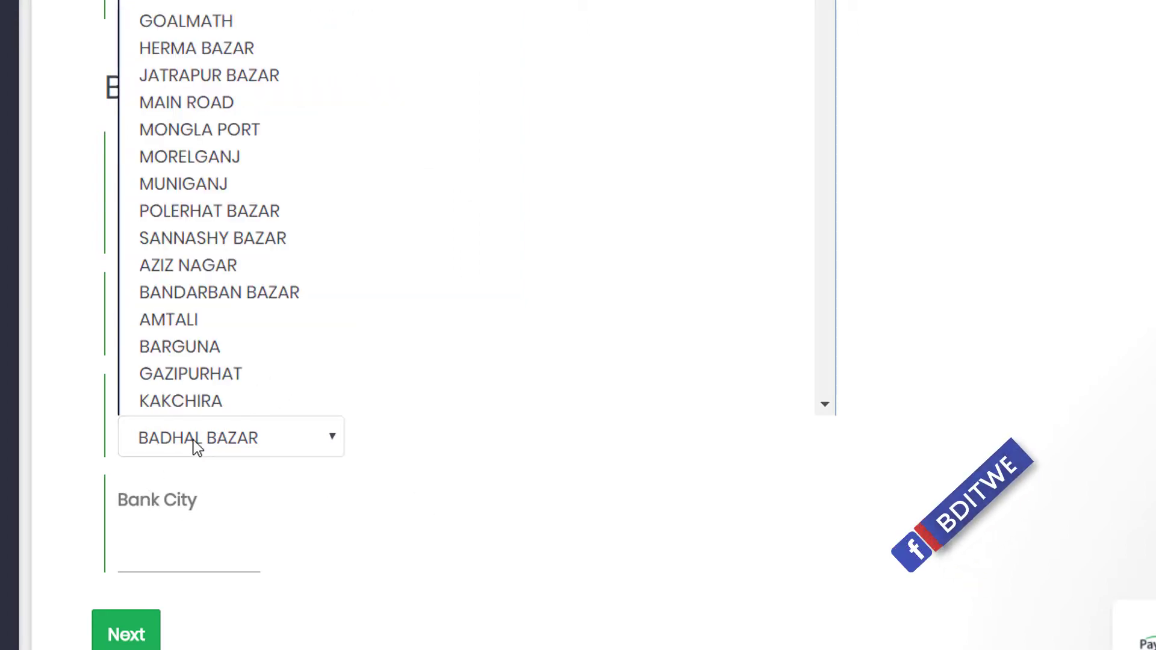
left_click(374, 622)
left_click(256, 346)
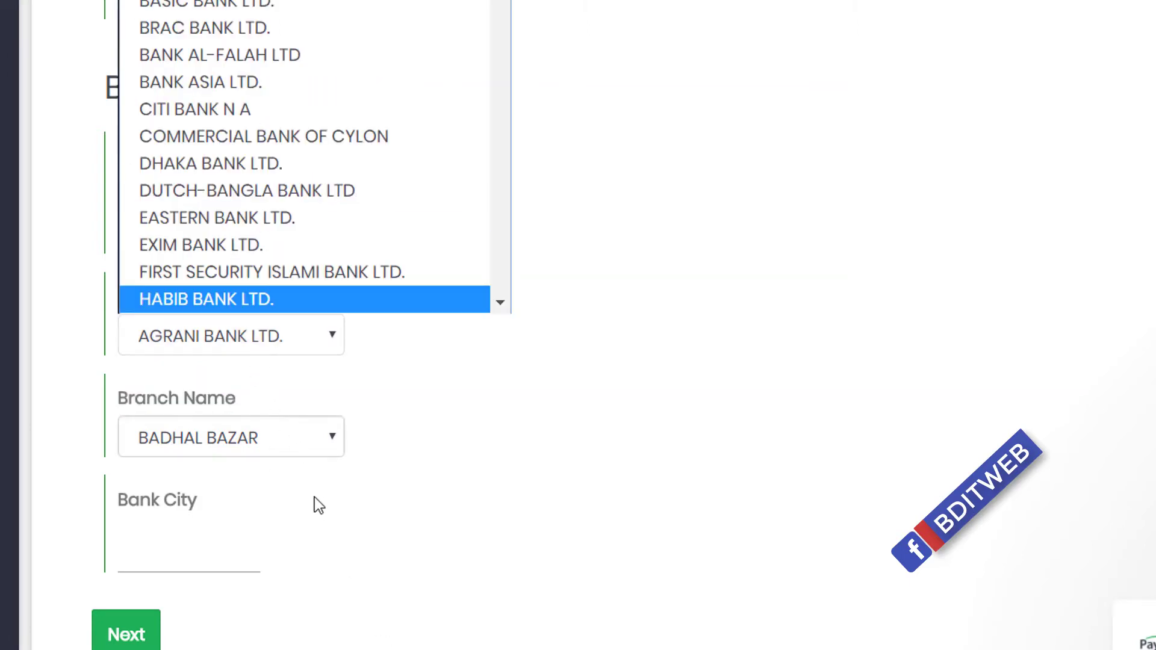
left_click(277, 442)
left_click(276, 439)
left_click(251, 534)
left_click(178, 564)
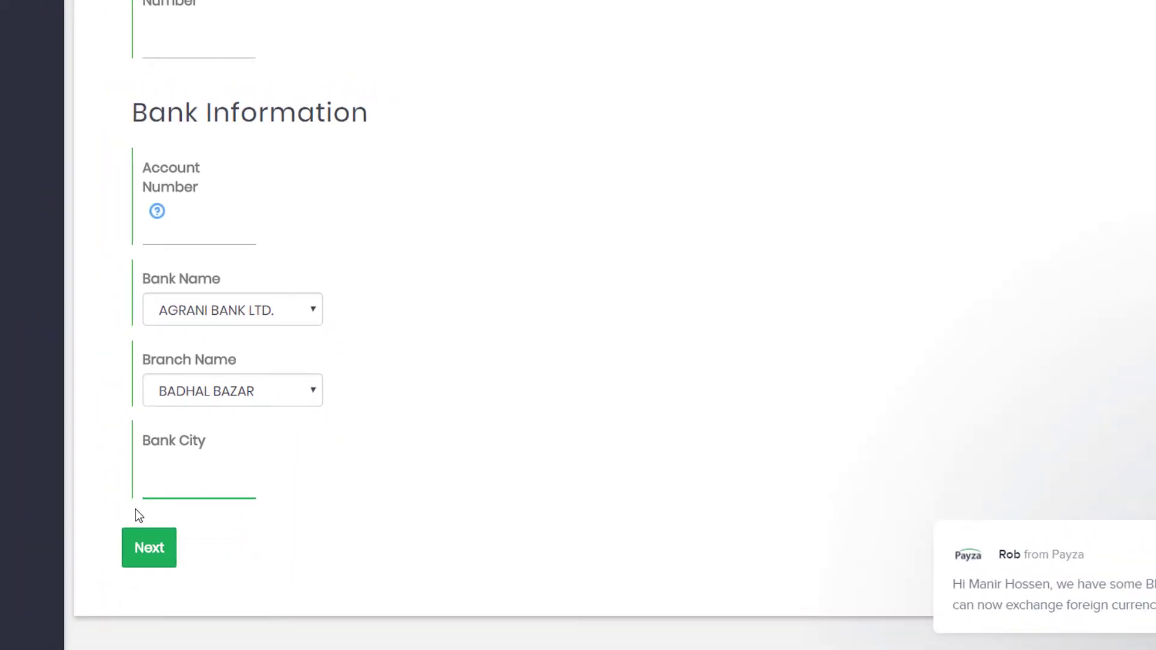
- Return to the beginning of the bank account form and examine the Create stage of the process
scroll(243, 417, "up", 15)
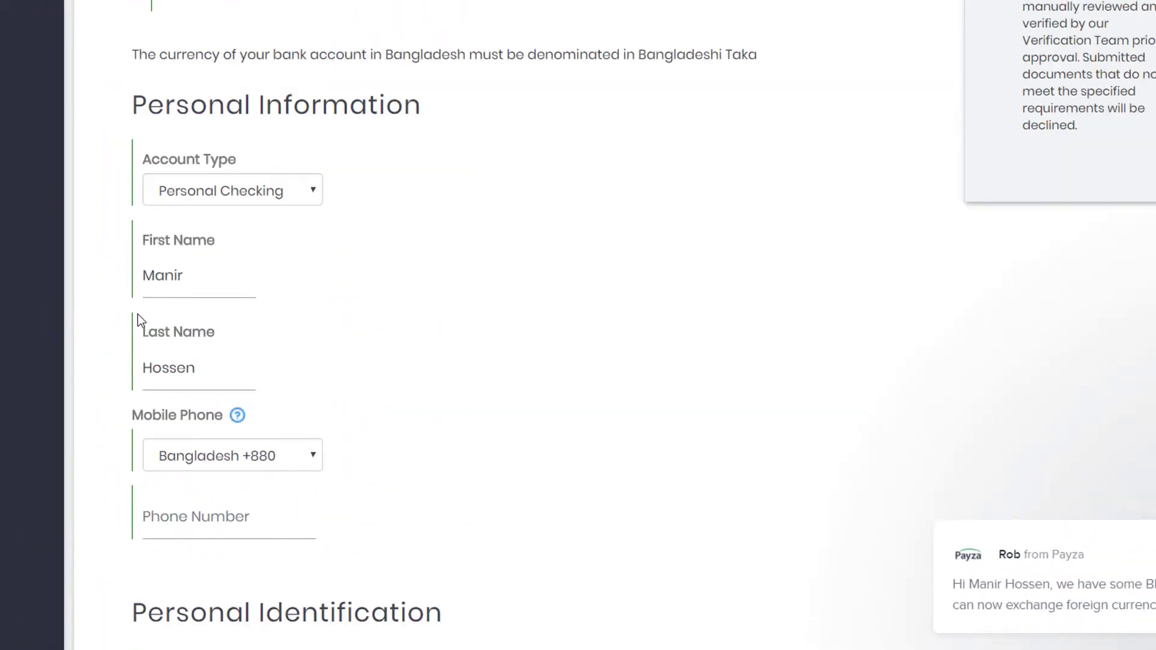
scroll(140, 320, "up", 5)
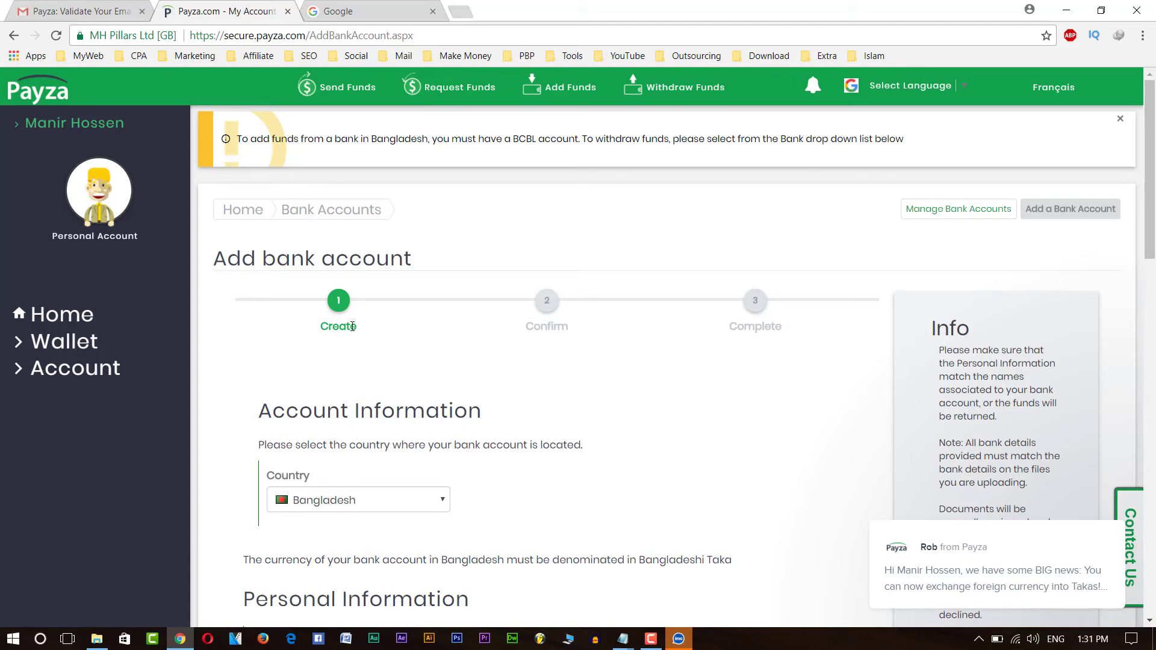
double_click(353, 326)
triple_click(344, 330)
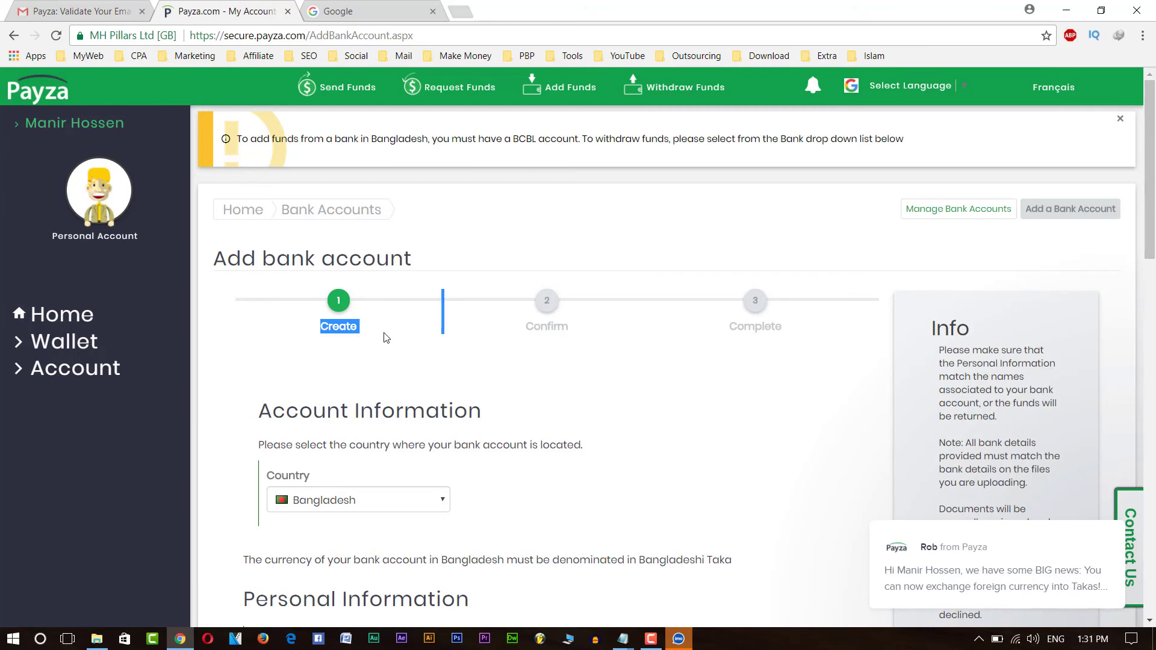
left_click(347, 331)
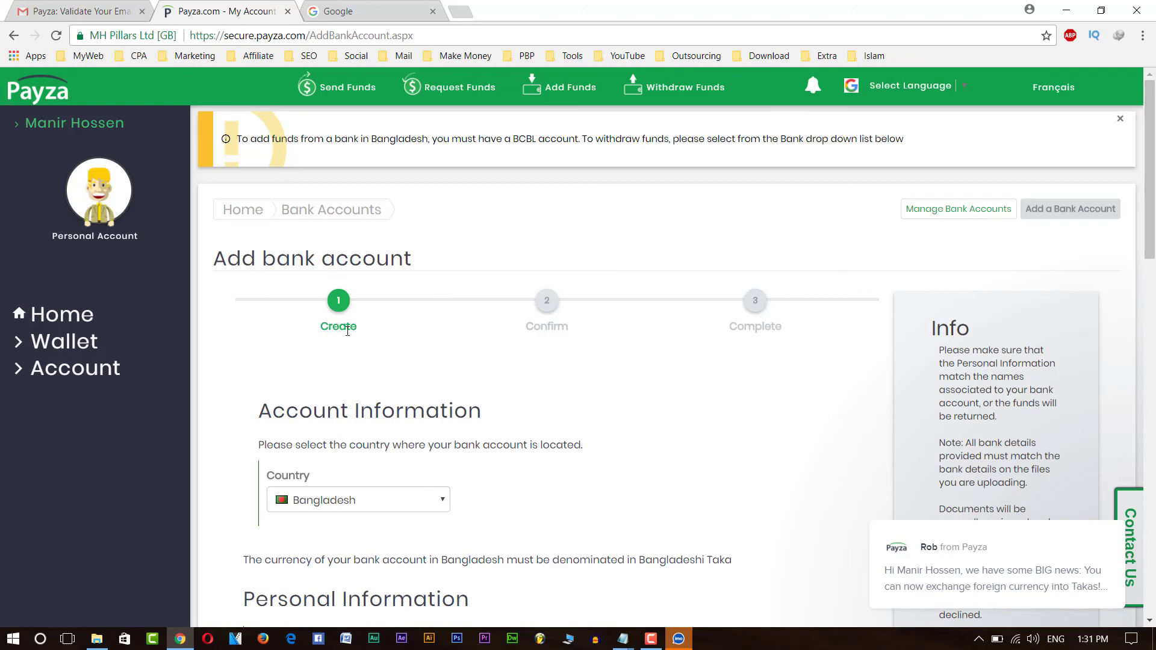